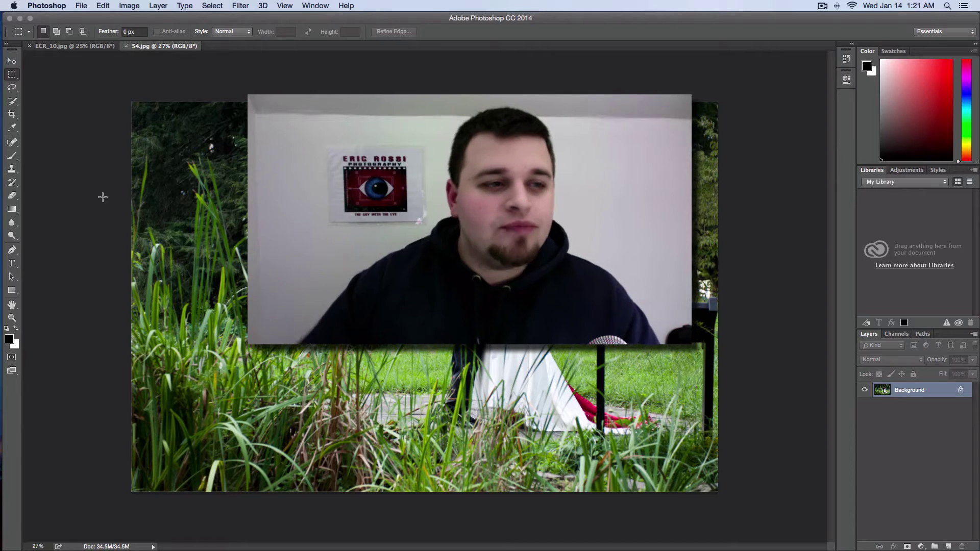
Step: With 54.jpg open, select the Move tool
click(11, 61)
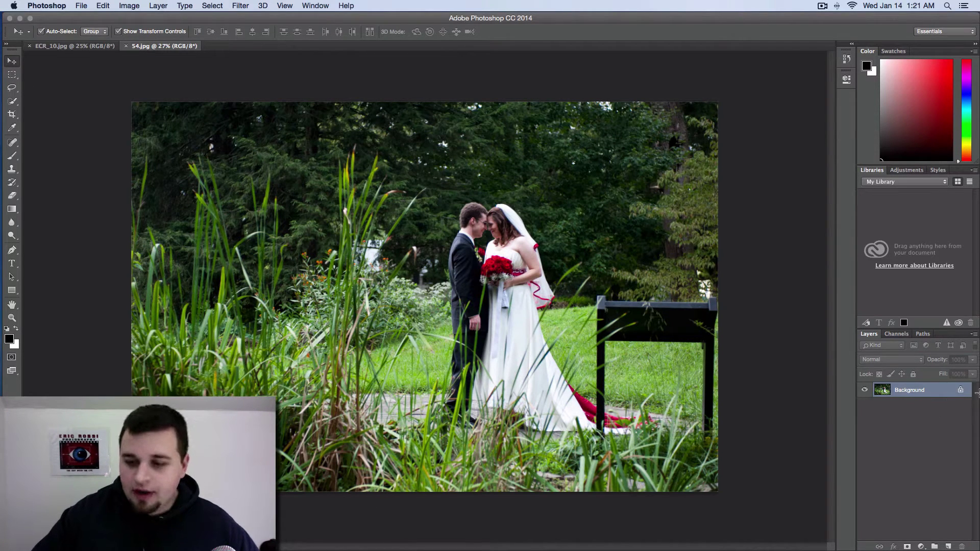
Step: Unlock the Background into Layer 0, trial-enlarge it with Free Transform, then reset to 100%
click(961, 391)
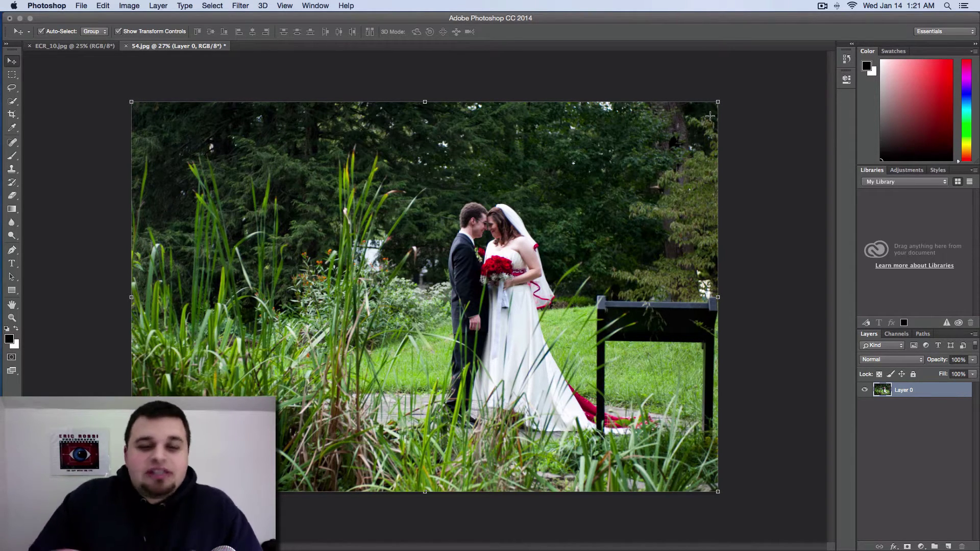
drag(718, 102, 788, 88)
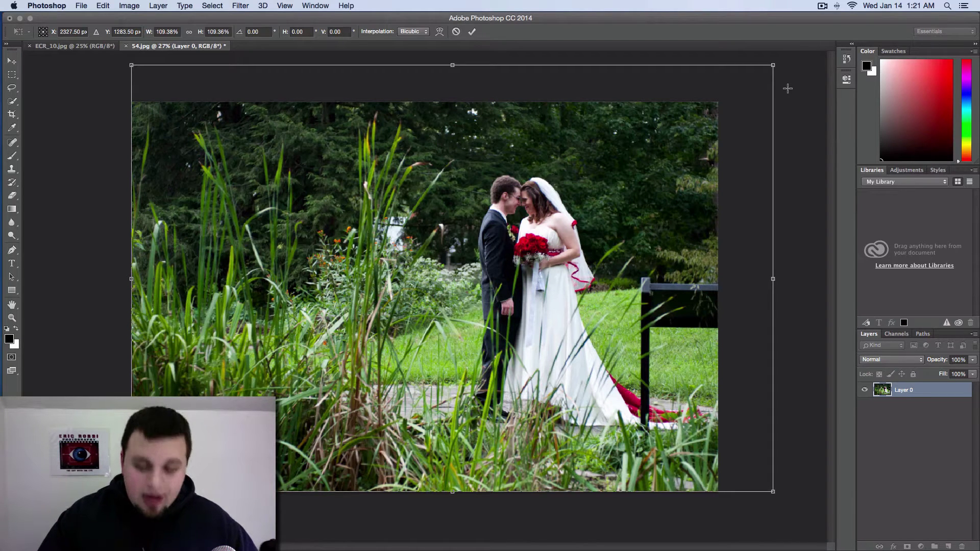
key(ctrl+z)
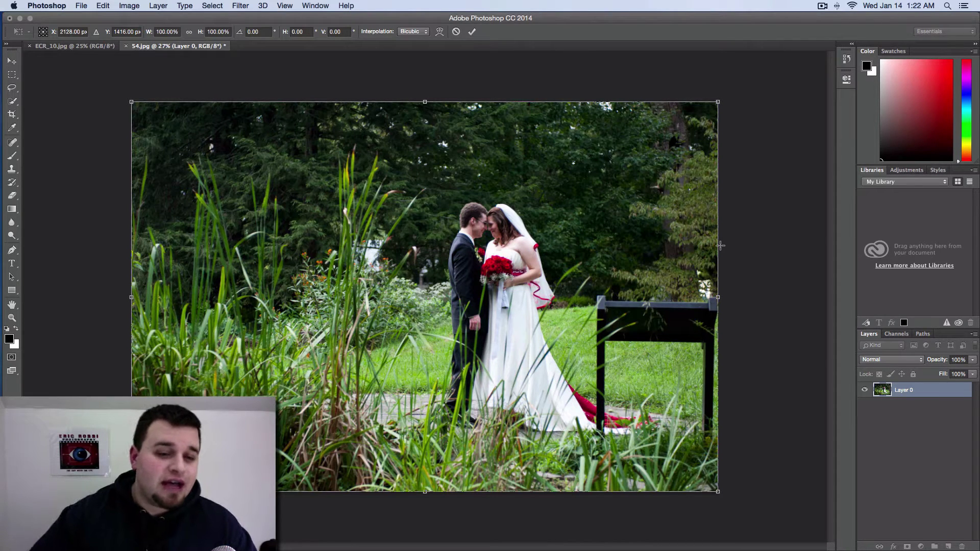
click(103, 6)
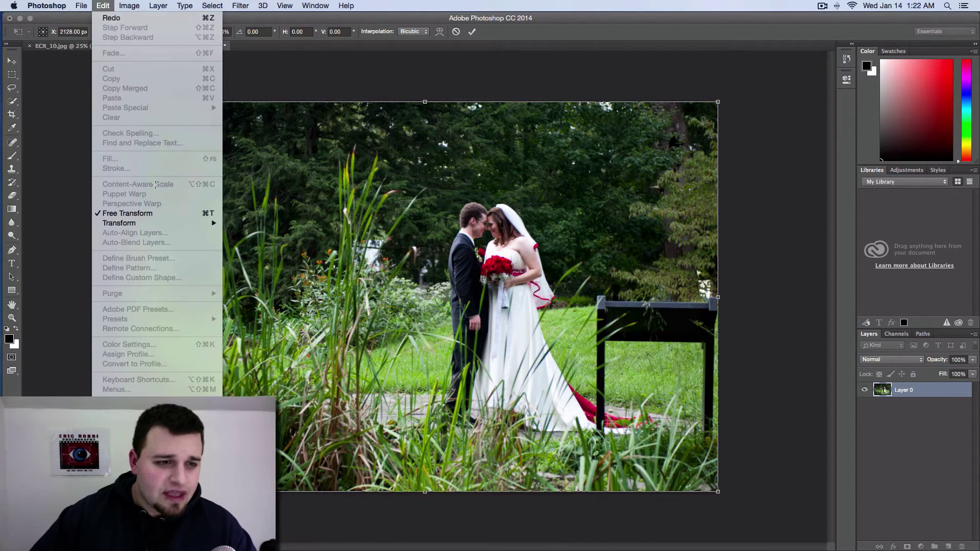
click(352, 86)
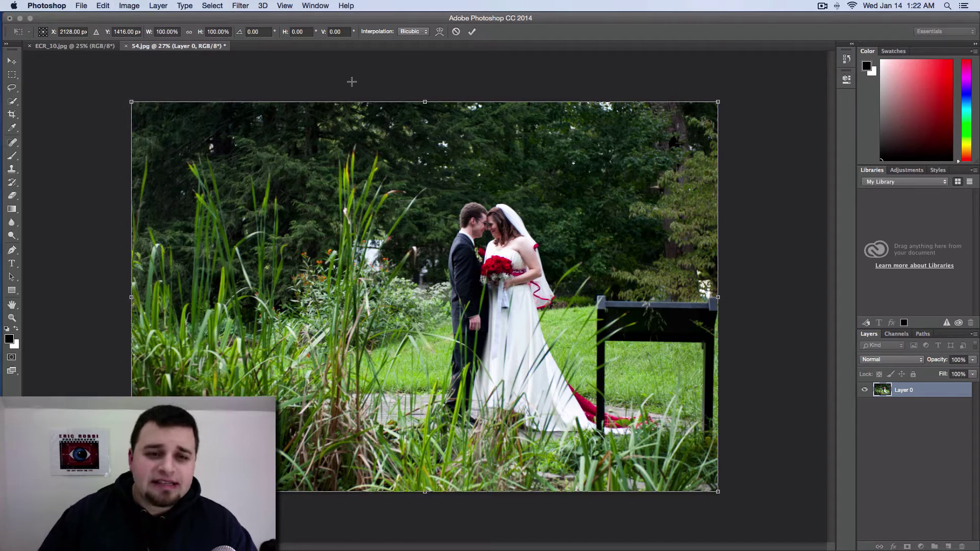
Step: Discard the pending transform with Don't Apply, keeping Layer 0 at original size
click(11, 61)
click(470, 192)
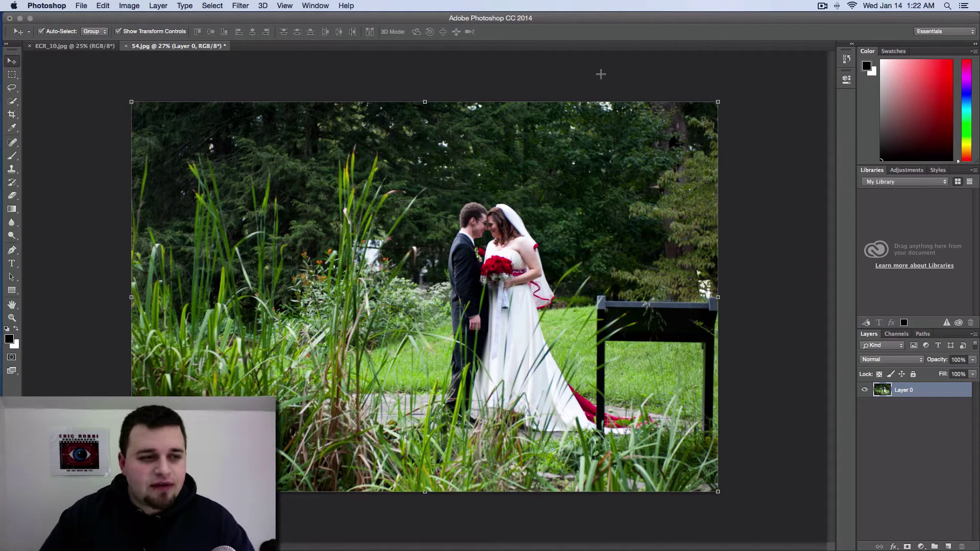
Step: Quick-select the bride and groom with an enlarged brush, including the veil and groom's feet
click(12, 101)
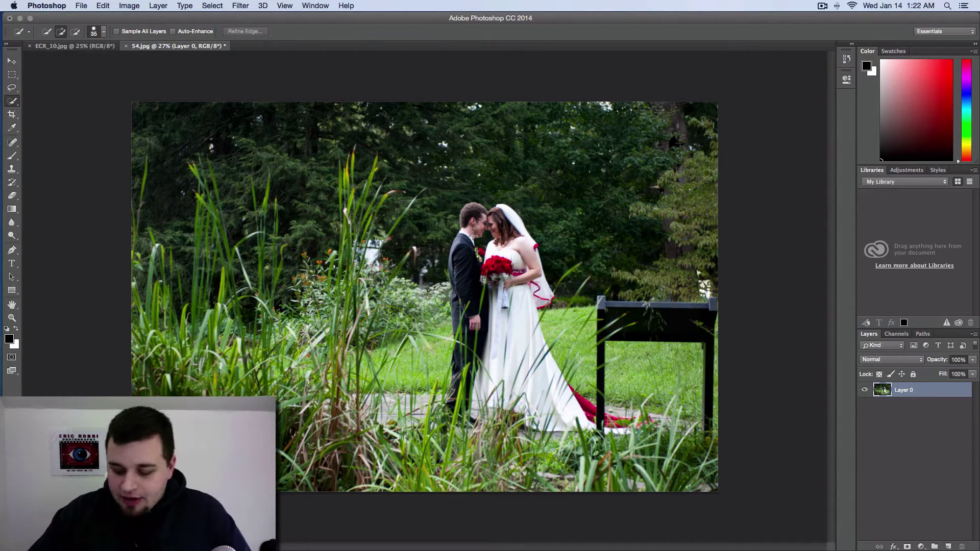
key(bracketright)
key(bracketright)
key(bracketright)
key(bracketright)
key(bracketright)
key(bracketright)
key(bracketright)
key(bracketright)
key(bracketright)
key(bracketright)
key(bracketright)
mouse_move(496, 224)
mouse_down()
mouse_move(508, 263)
mouse_move(503, 319)
mouse_move(531, 370)
mouse_move(587, 419)
mouse_move(628, 426)
mouse_move(572, 426)
mouse_move(480, 371)
mouse_move(458, 401)
mouse_move(469, 221)
mouse_move(459, 234)
mouse_up()
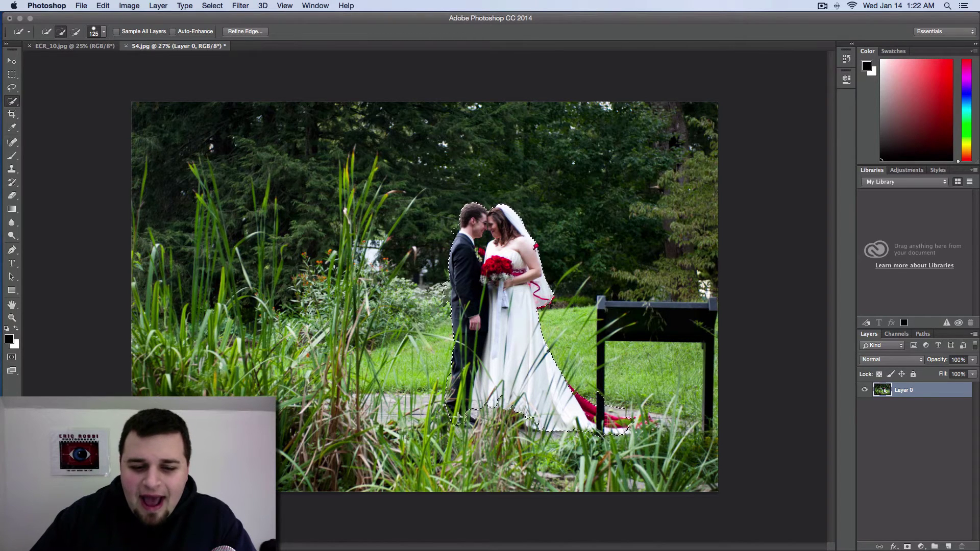
click(461, 417)
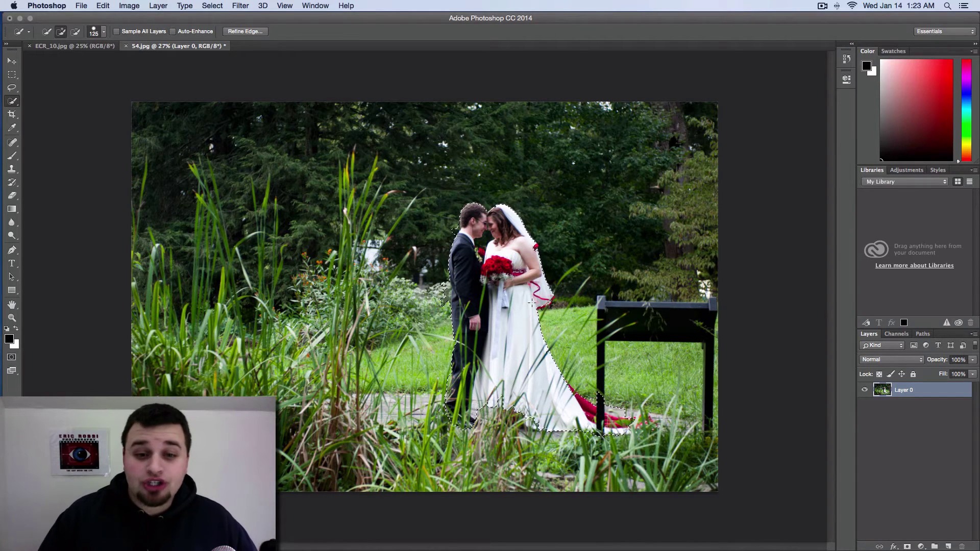
Step: Clean up the couple's selection in Quick Mask around the bush and the bench leg
key(q)
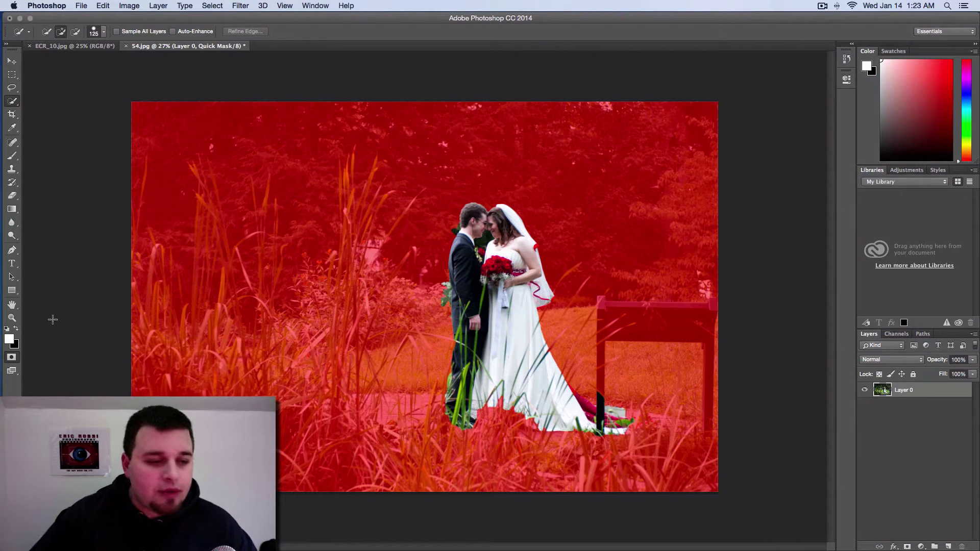
click(15, 329)
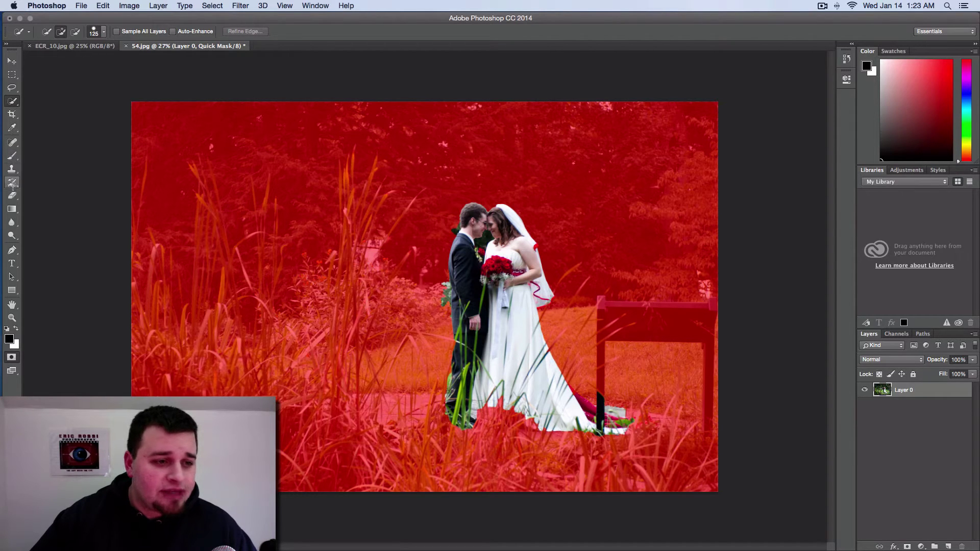
click(12, 196)
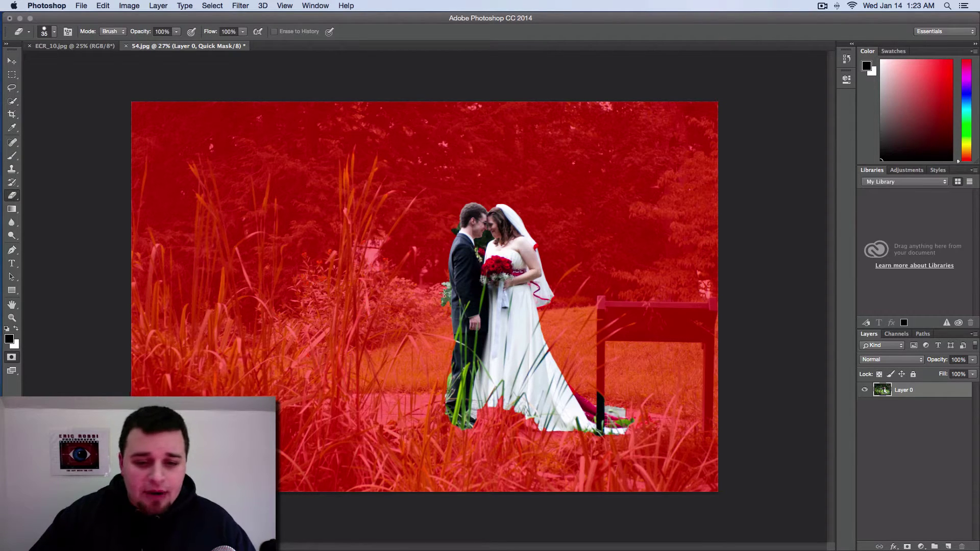
mouse_move(444, 292)
mouse_down()
mouse_move(441, 306)
mouse_move(444, 271)
mouse_move(445, 306)
mouse_move(449, 282)
mouse_up()
click(16, 327)
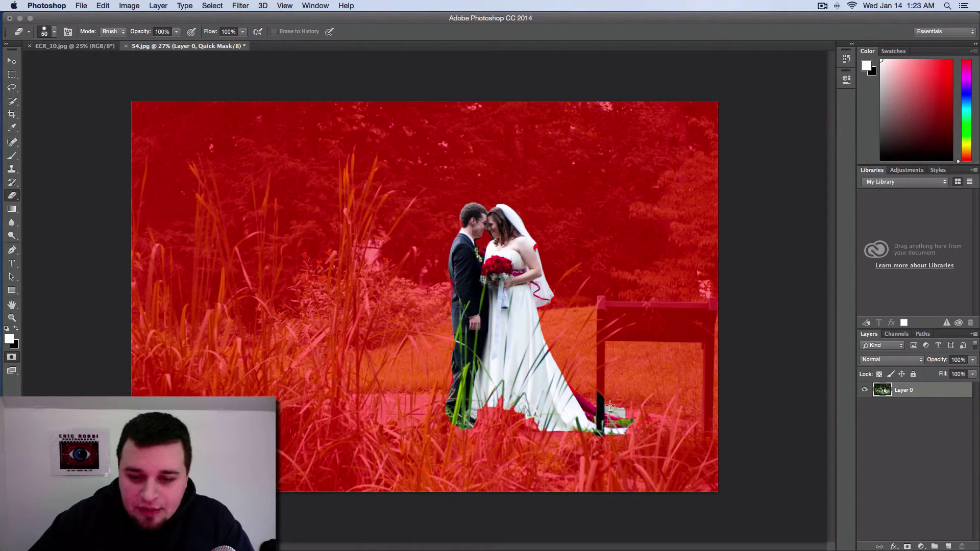
mouse_move(608, 412)
mouse_down()
mouse_move(602, 388)
mouse_move(598, 403)
mouse_move(597, 391)
mouse_move(634, 422)
mouse_move(597, 437)
mouse_up()
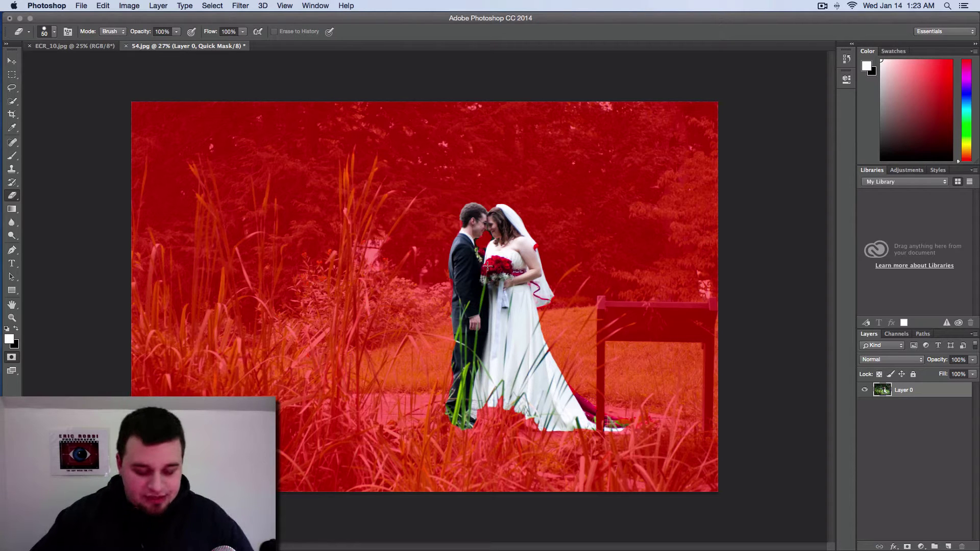
key(q)
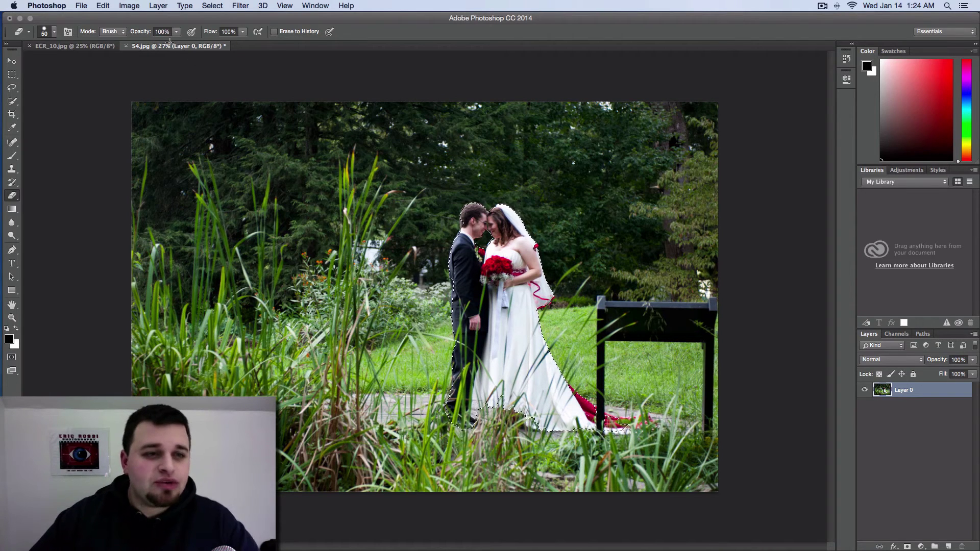
Step: Save the current selection as an alpha channel named 'couple'
click(211, 5)
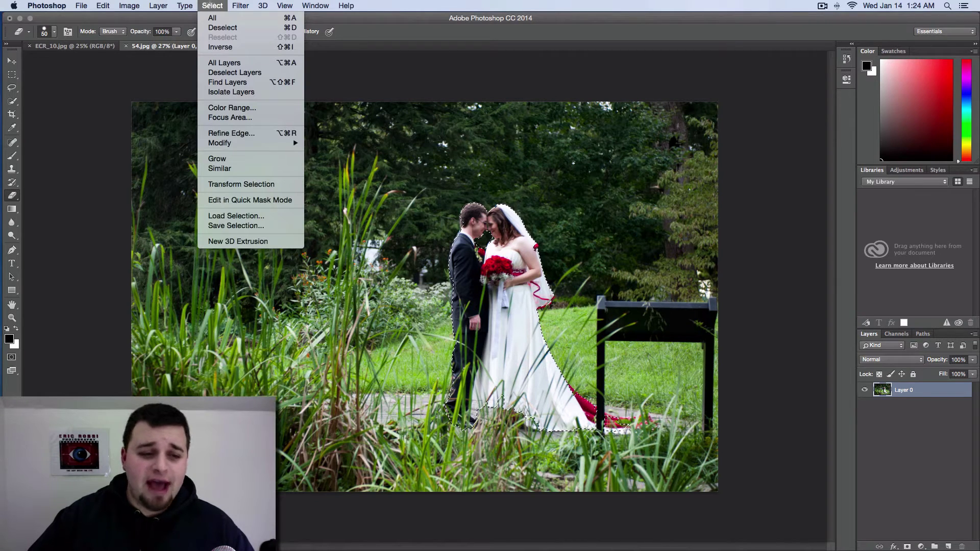
click(268, 225)
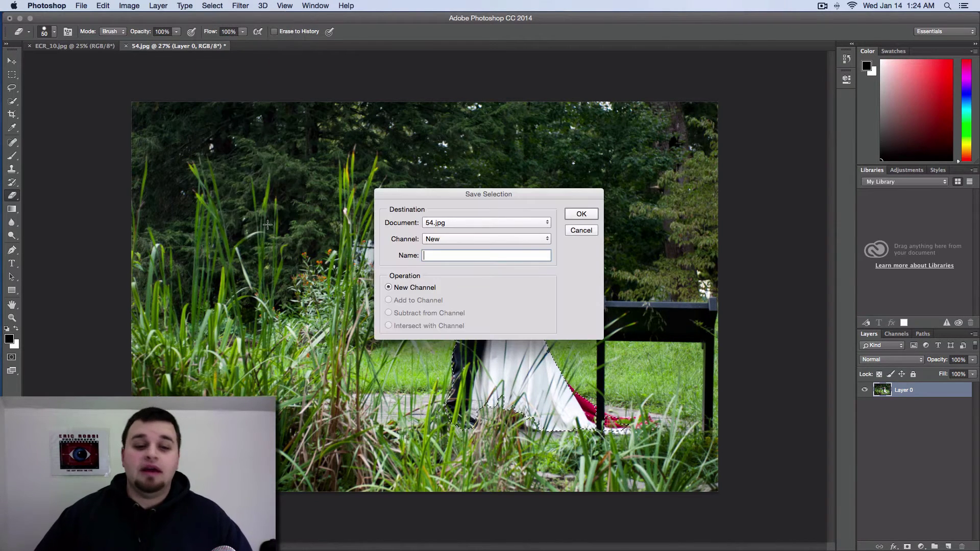
text(couple)
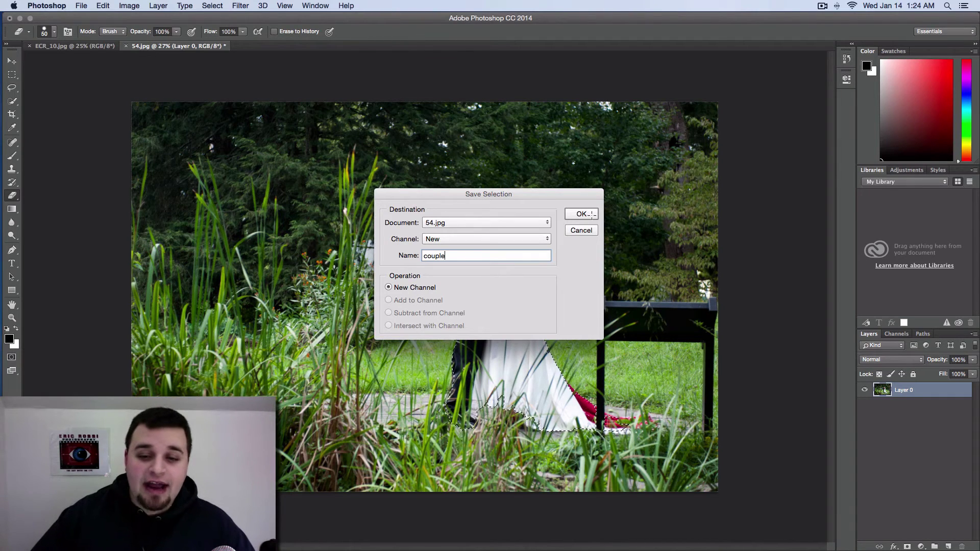
click(589, 214)
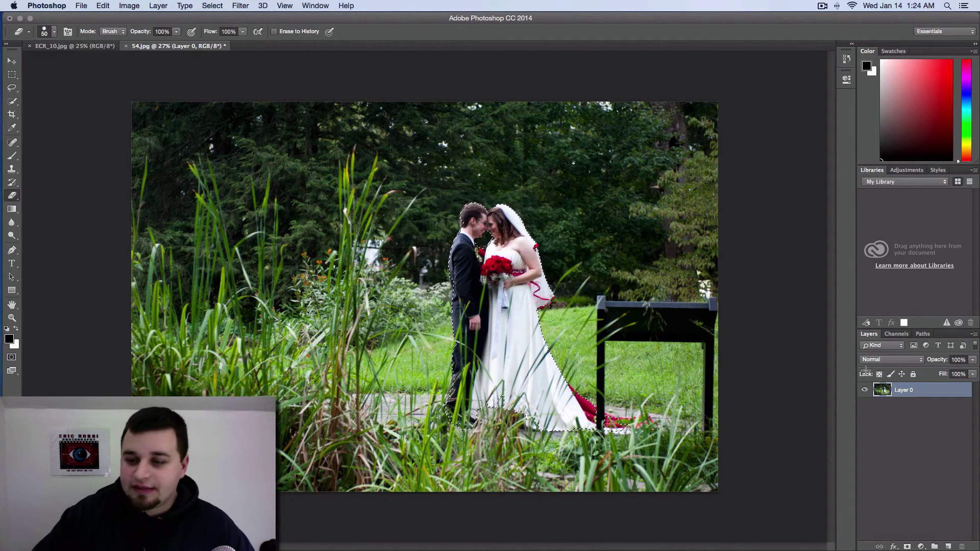
Step: Check the couple channel in the Channels panel, then clear the selection
click(898, 334)
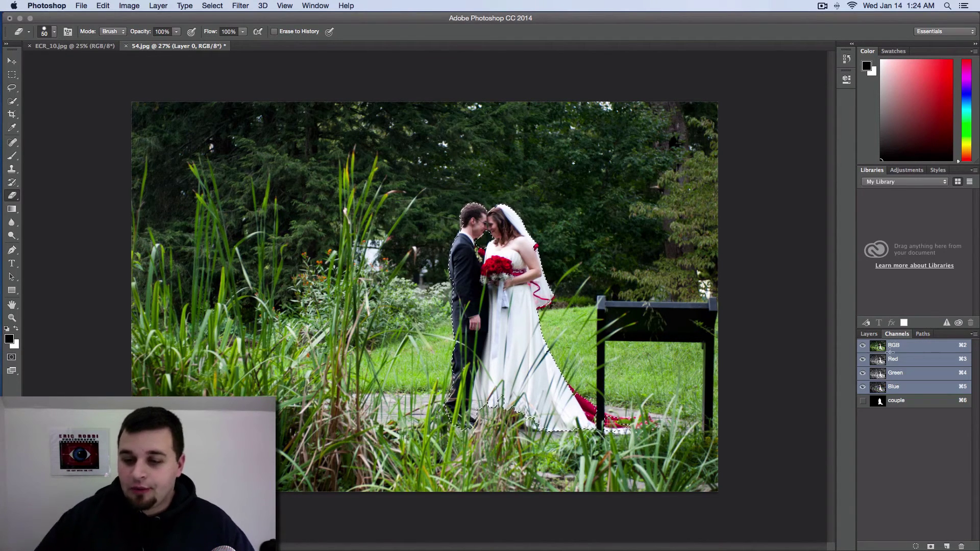
click(863, 400)
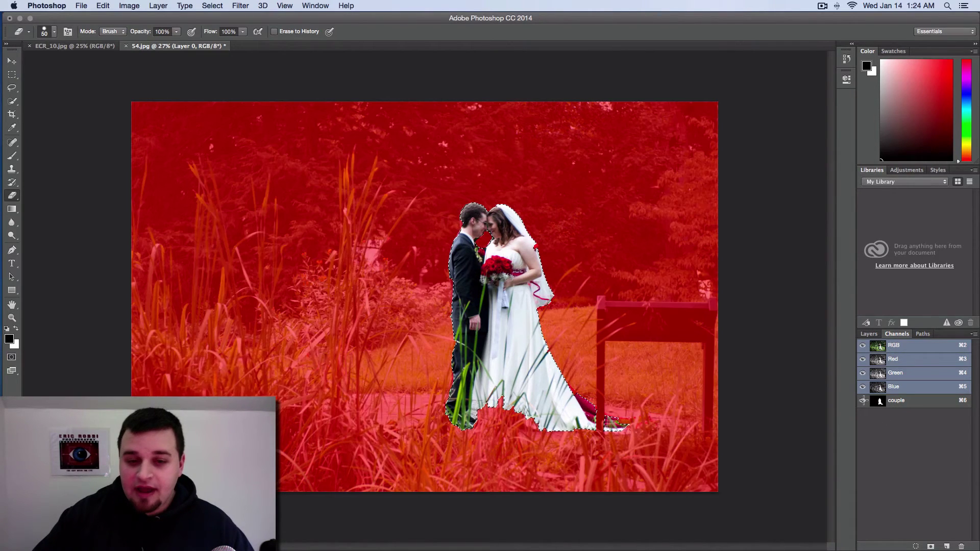
click(864, 400)
click(869, 333)
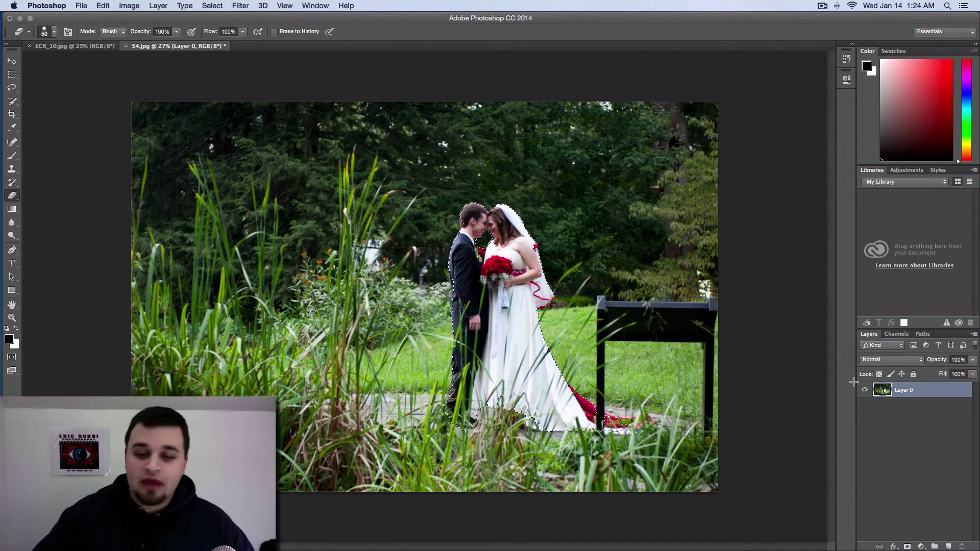
key(super+d)
Step: Start Content-Aware Scale on Layer 0, test a top-right stretch, and undo back to 100%
click(11, 61)
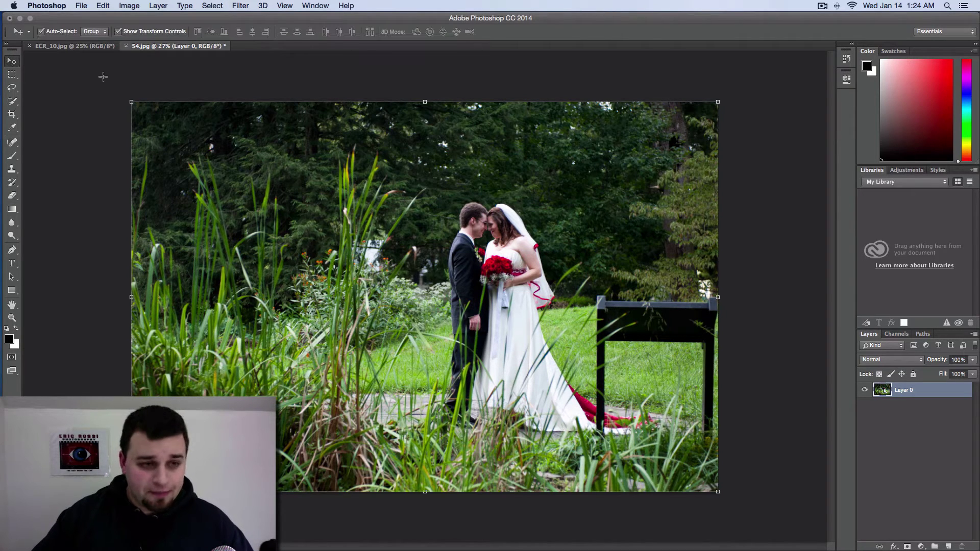
click(127, 6)
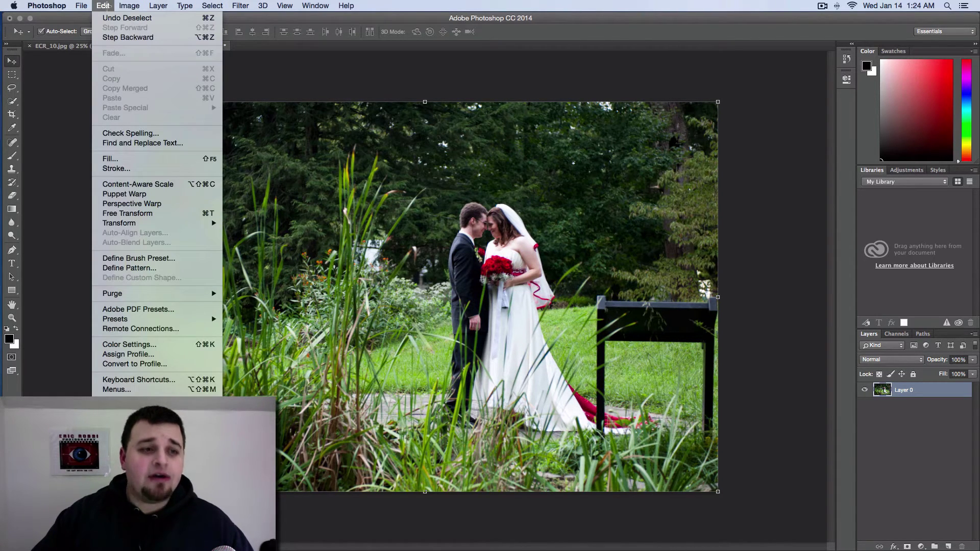
click(103, 5)
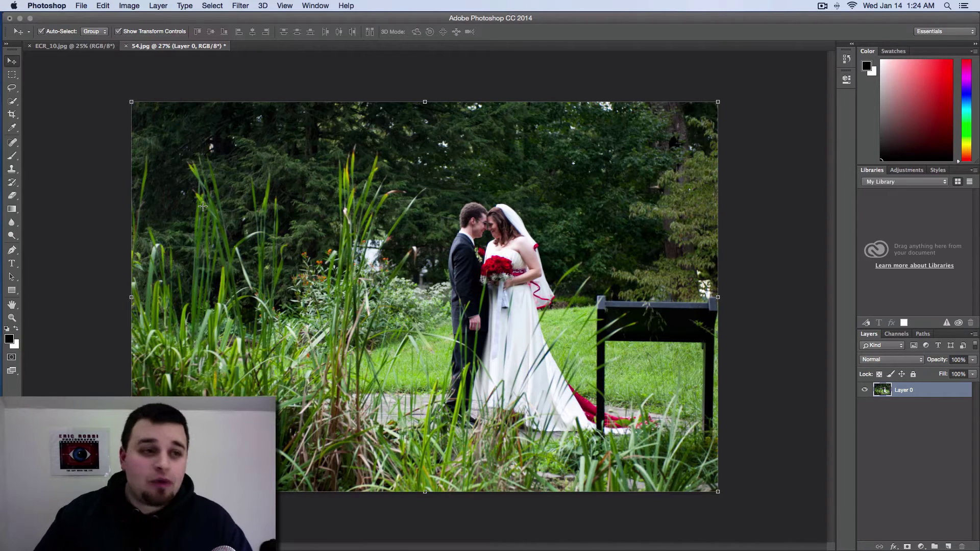
click(103, 5)
click(137, 185)
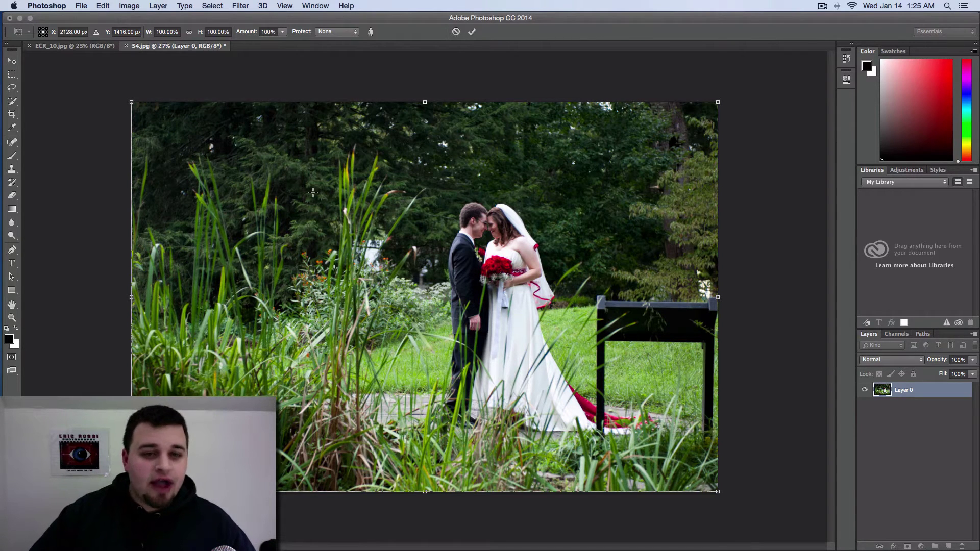
drag(717, 99, 788, 93)
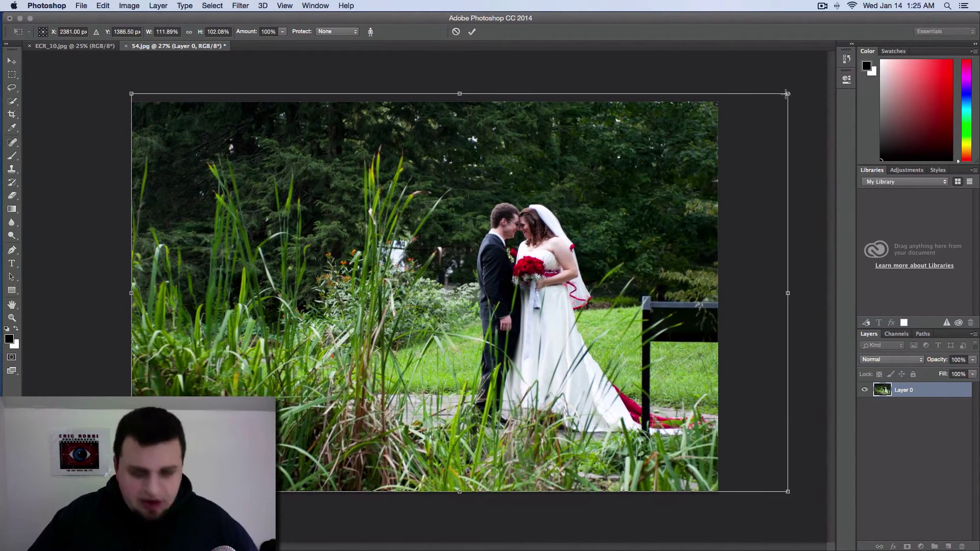
key(super+z)
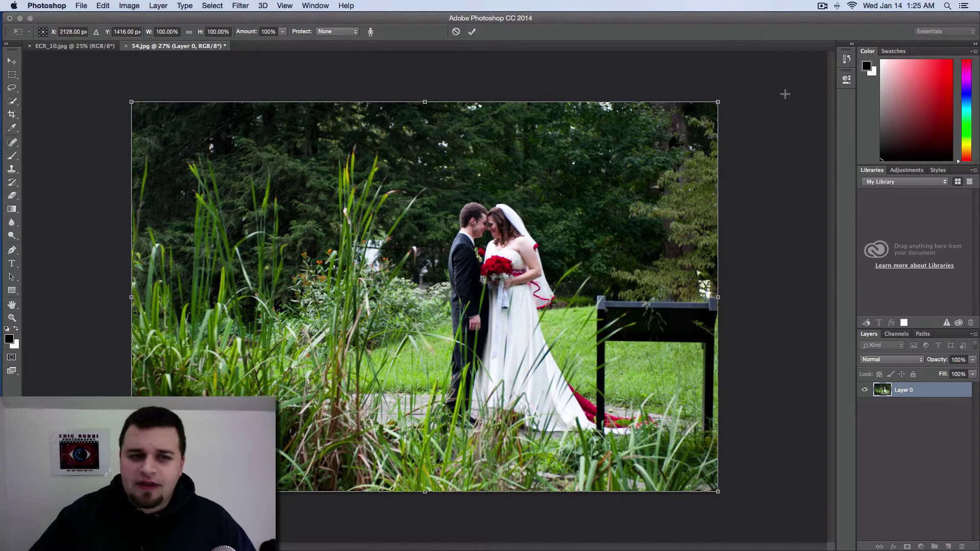
Step: Set the Content-Aware Scale Protect option to the 'couple' channel
click(350, 32)
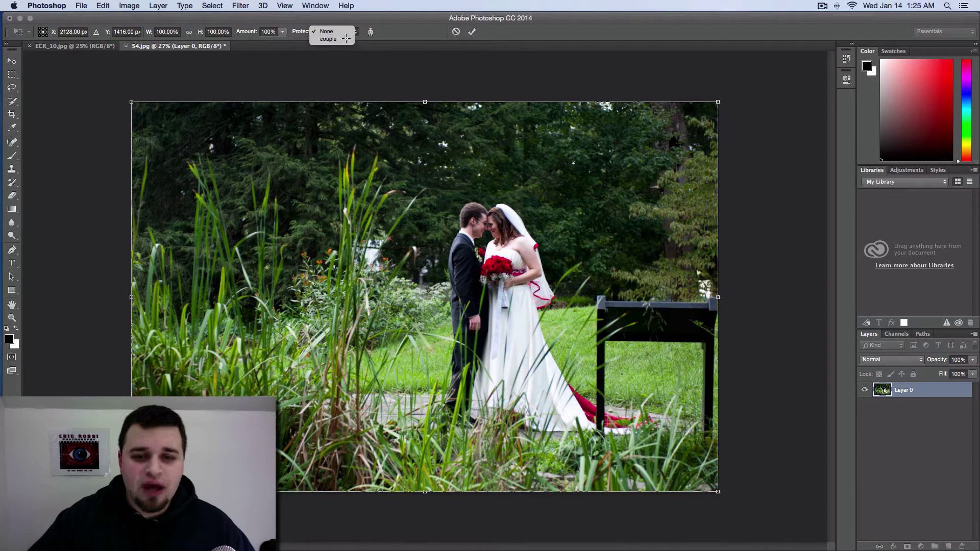
click(347, 38)
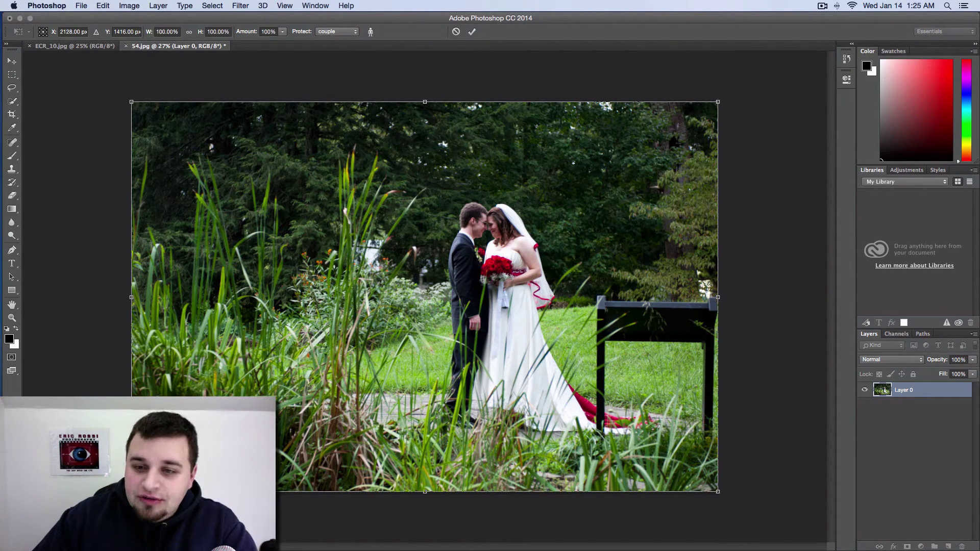
Step: Test couple-protected widening and enlarging, cancel the scale, and switch to ECR_10.jpg
drag(717, 297, 732, 298)
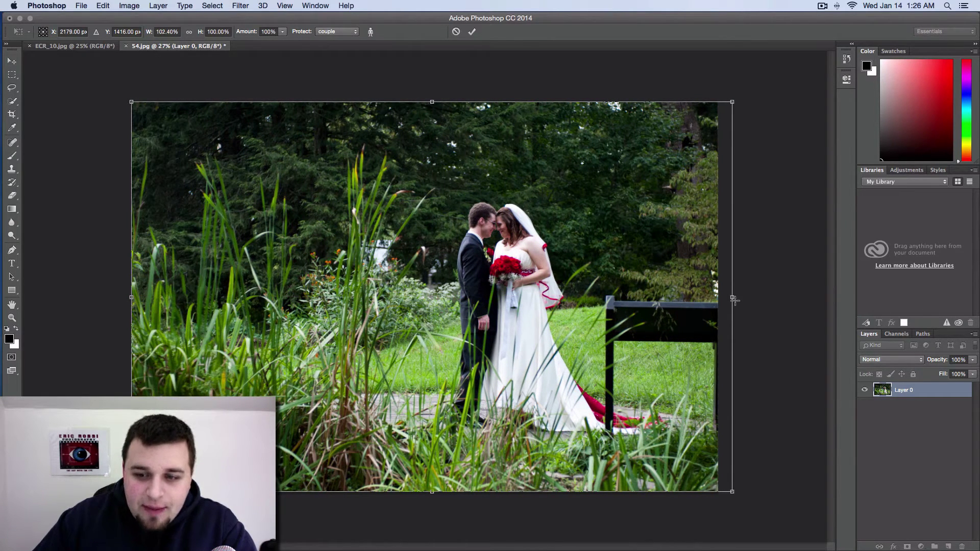
drag(733, 297, 725, 298)
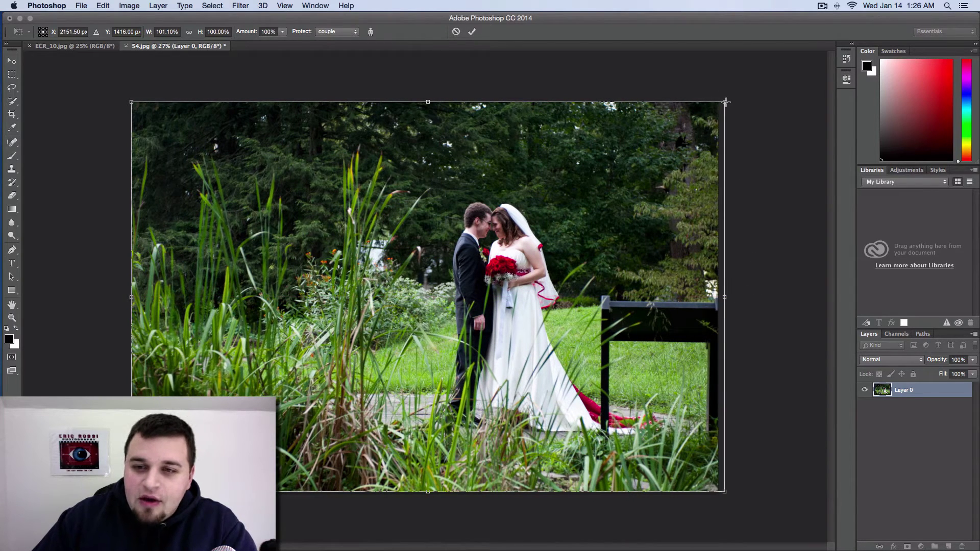
mouse_move(725, 102)
mouse_down()
mouse_move(760, 83)
mouse_move(675, 123)
mouse_move(608, 194)
mouse_move(650, 161)
mouse_move(697, 146)
mouse_move(718, 99)
mouse_move(743, 95)
mouse_up()
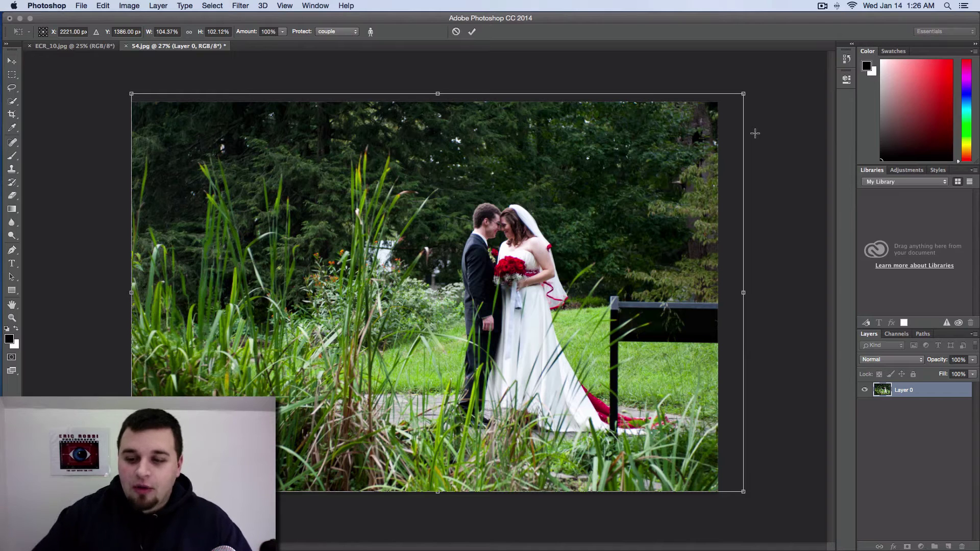
key(ctrl+z)
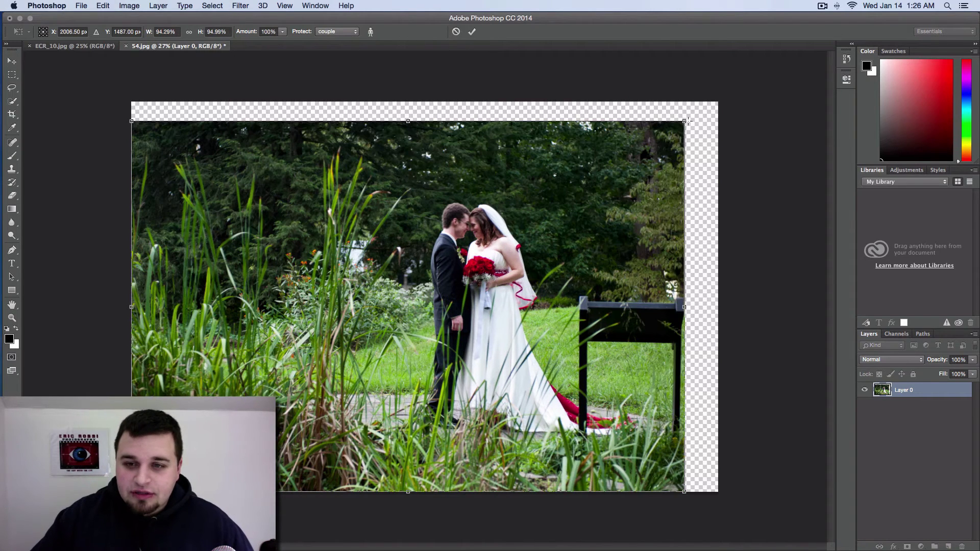
drag(688, 121, 763, 79)
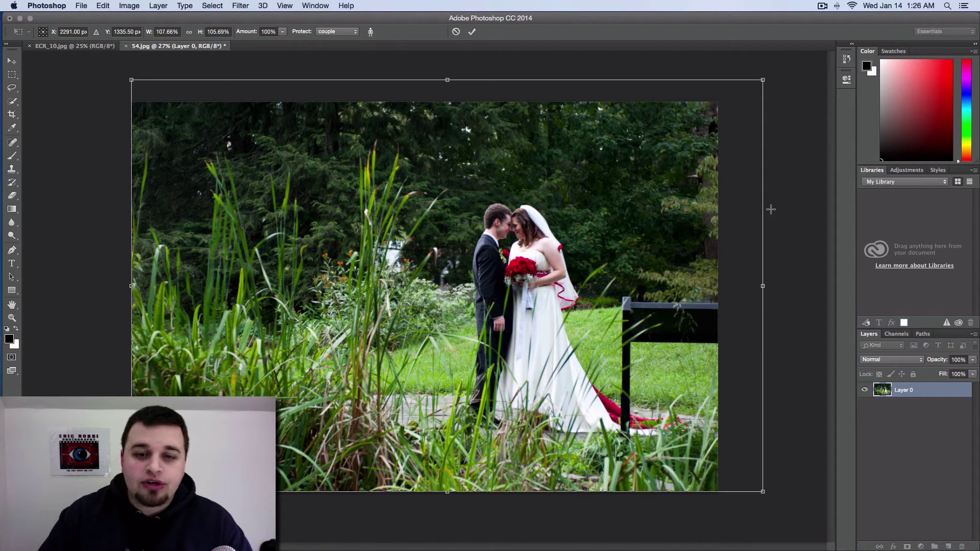
click(456, 32)
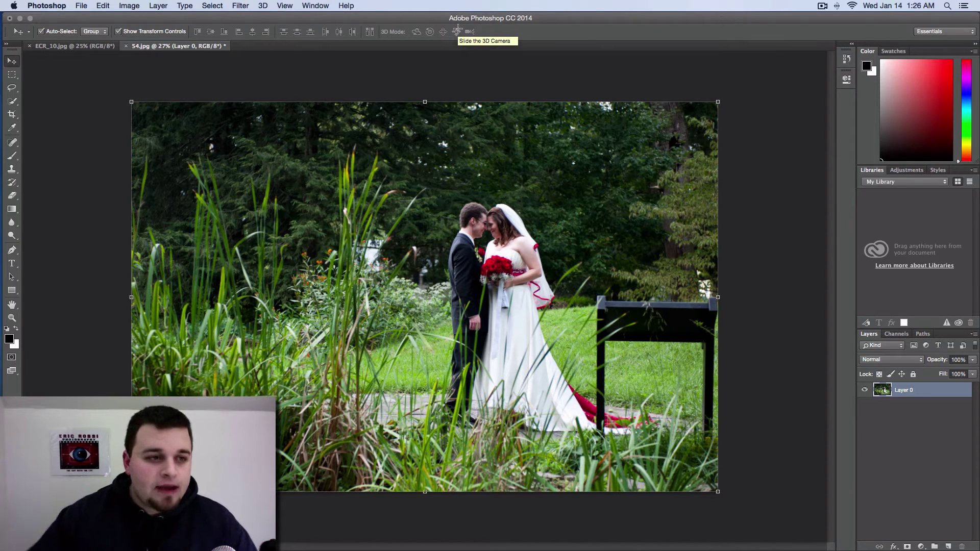
click(71, 45)
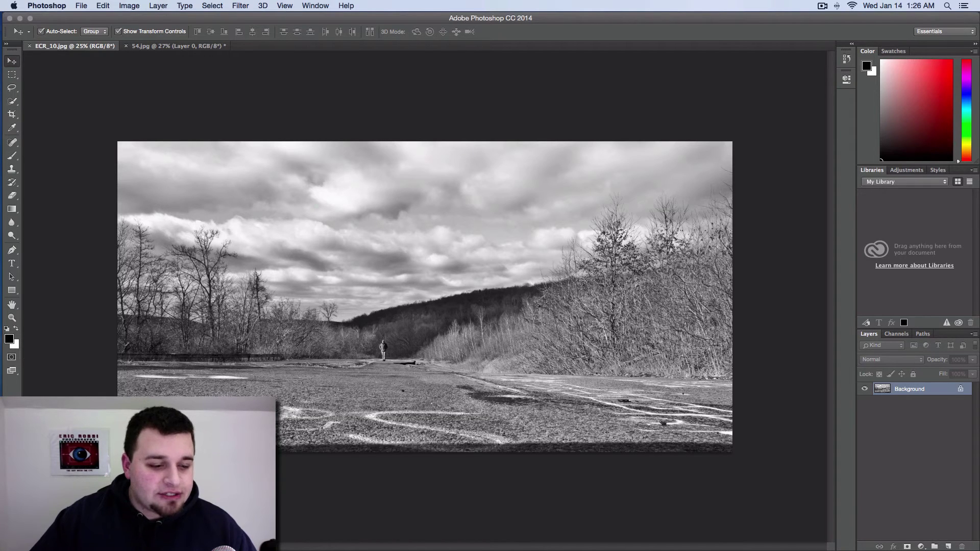
Step: At 100% zoom, select the walking figure on the road with a size-30 Quick Selection brush
key(super+1)
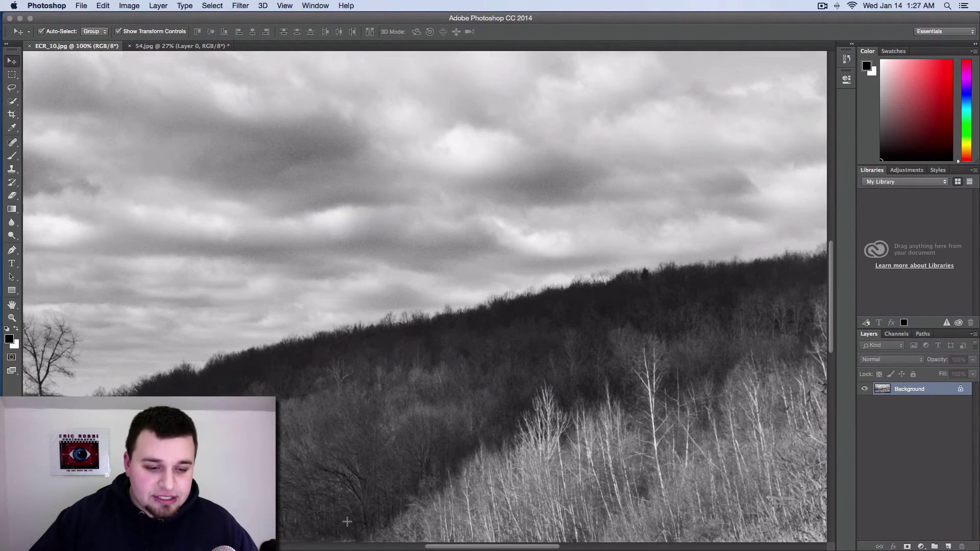
scroll(24, 62, down, 5)
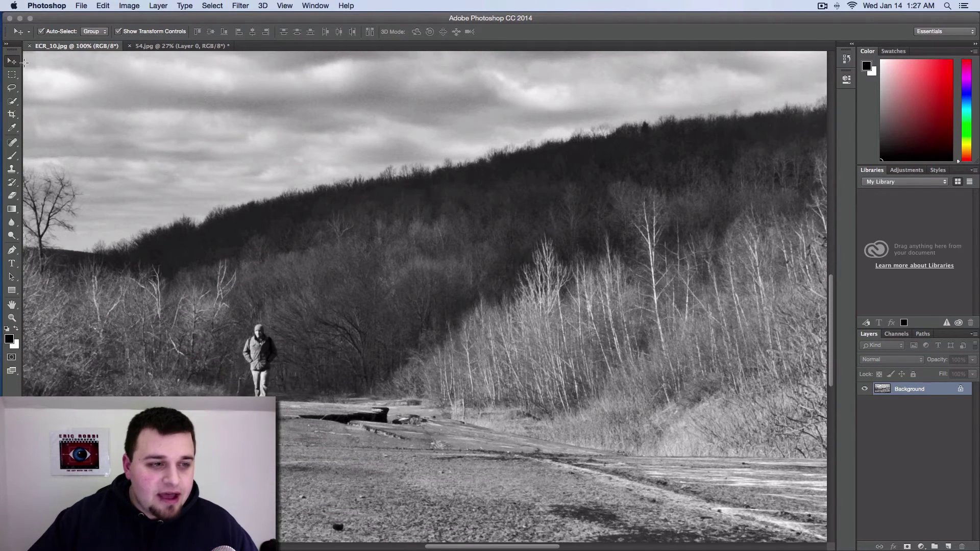
click(13, 101)
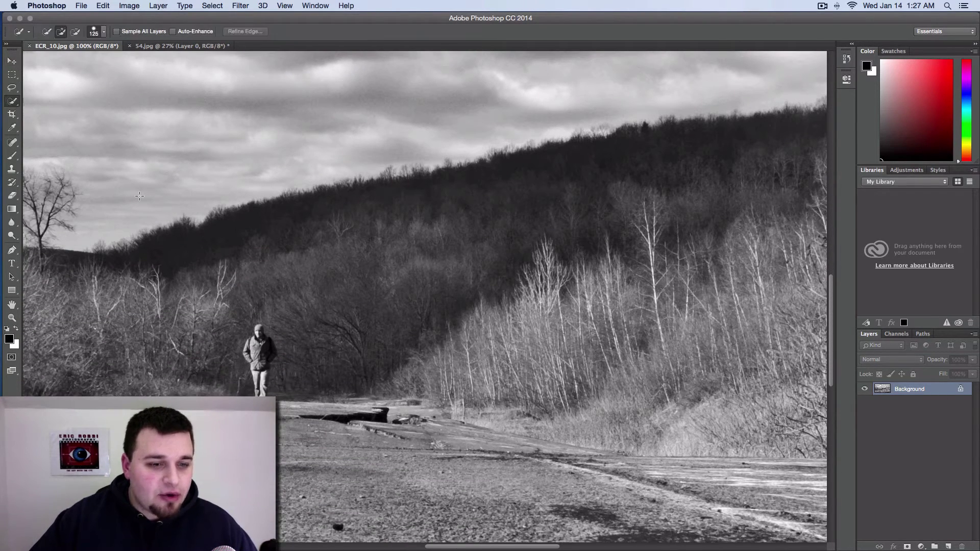
key(bracketleft)
key(bracketleft)
key(bracketleft)
key(bracketleft)
key(bracketleft)
key(bracketleft)
key(bracketleft)
key(bracketleft)
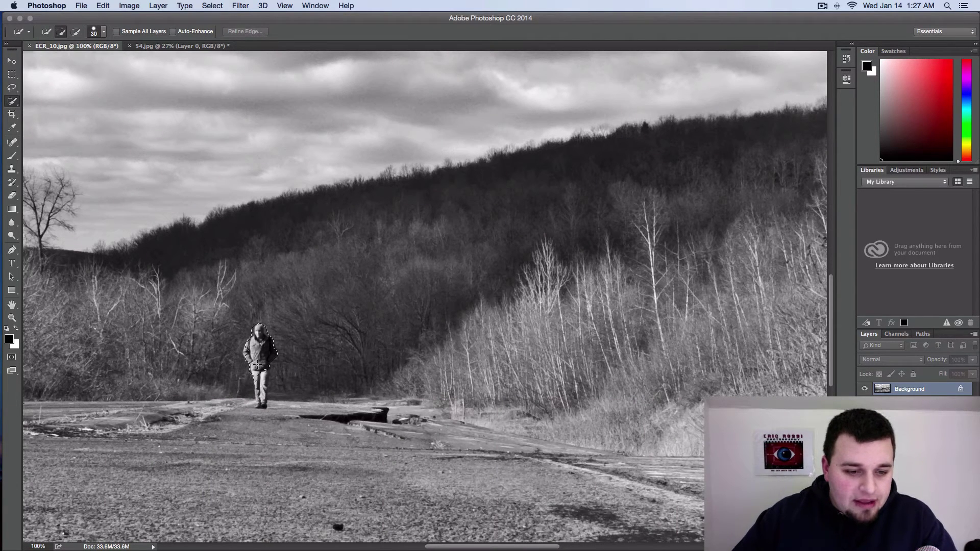
drag(259, 332, 261, 407)
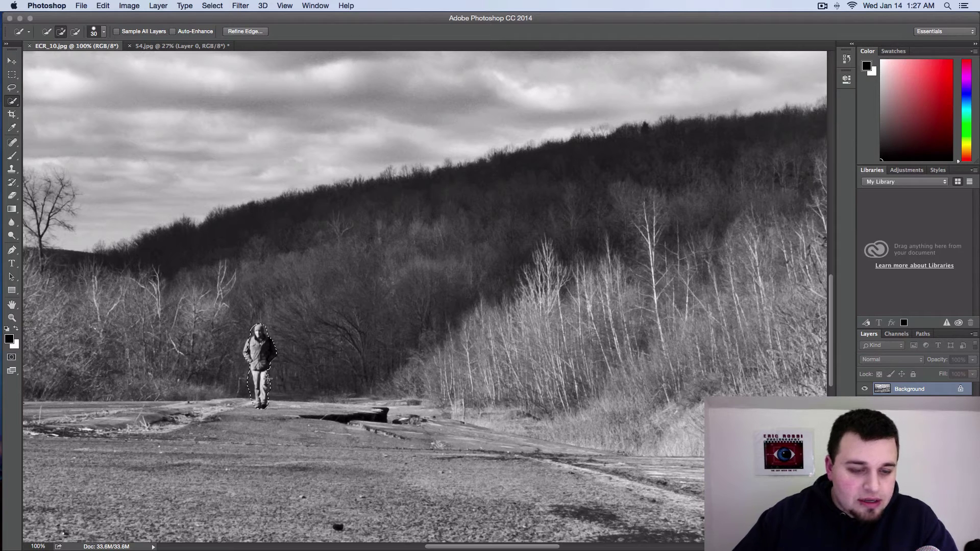
mouse_move(249, 347)
mouse_down()
mouse_move(268, 356)
mouse_move(262, 380)
mouse_up()
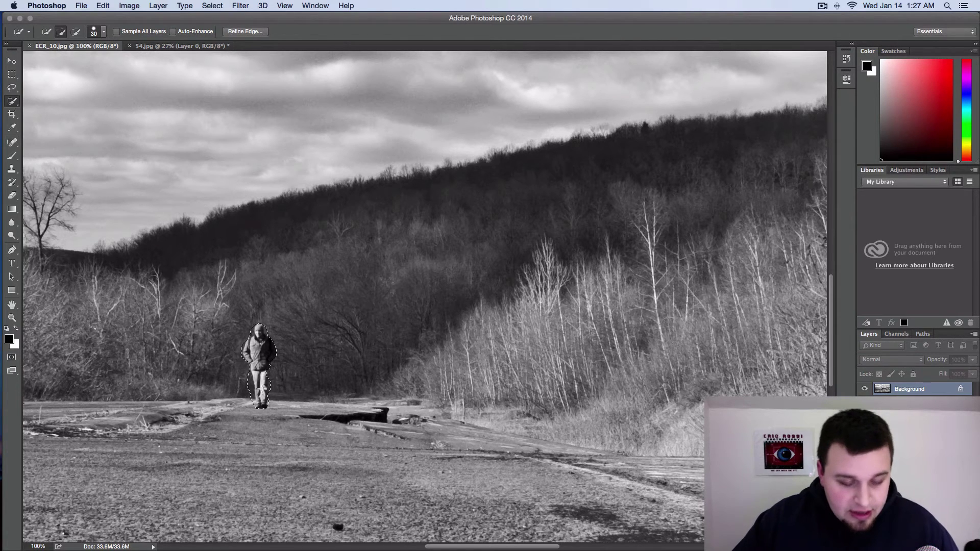
Step: Preview the walker's selection in Quick Mask and set the zoom to 30%
key(q)
key(q)
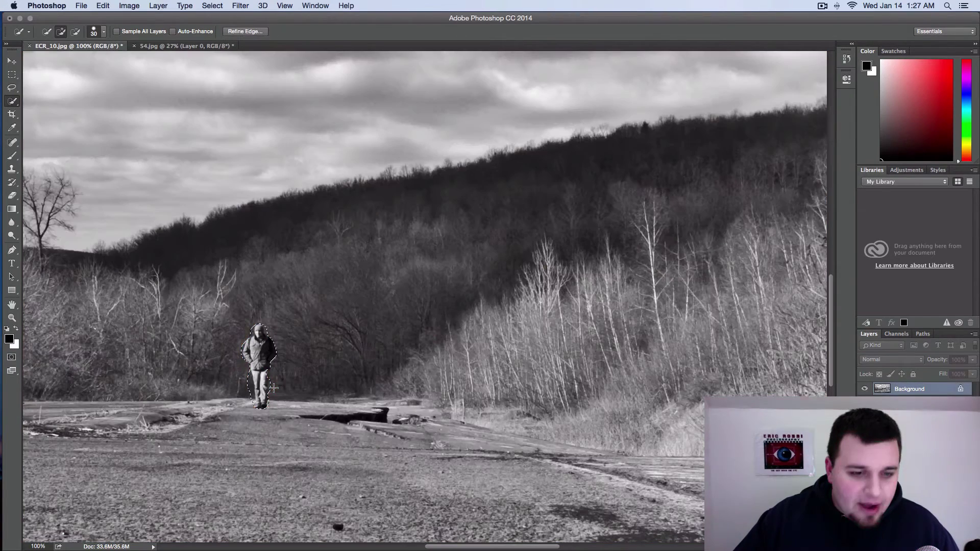
click(27, 546)
text(3)
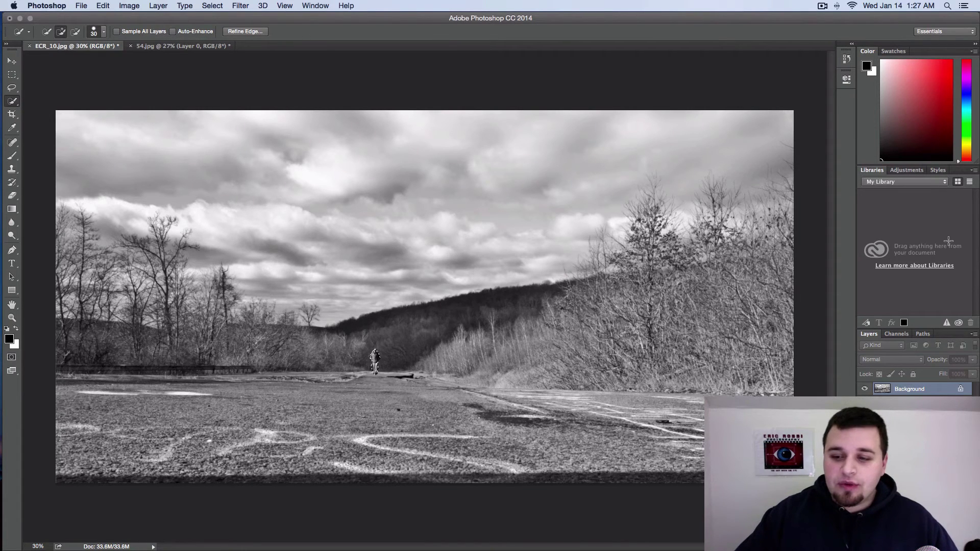
Step: Save the walker selection as an alpha channel named 'bro' and check it in Channels
click(210, 5)
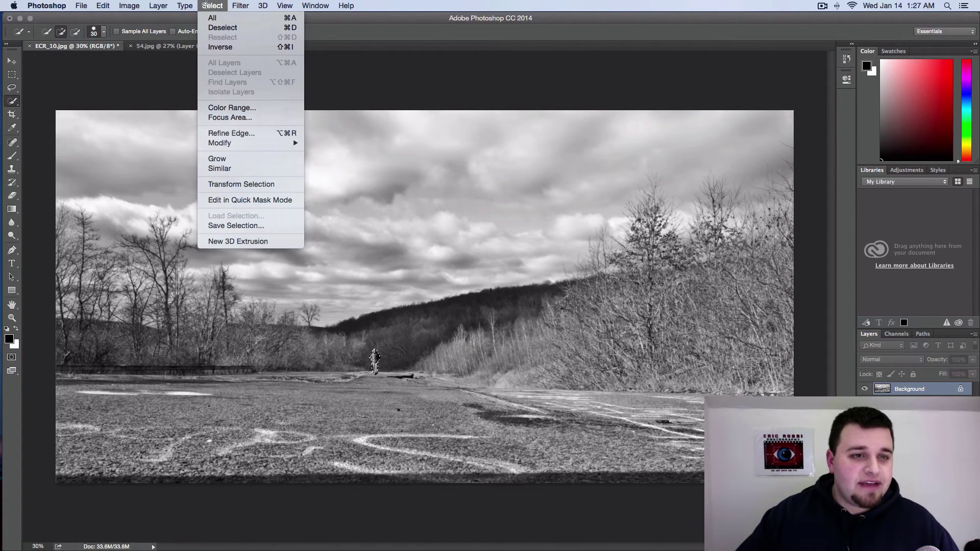
click(236, 226)
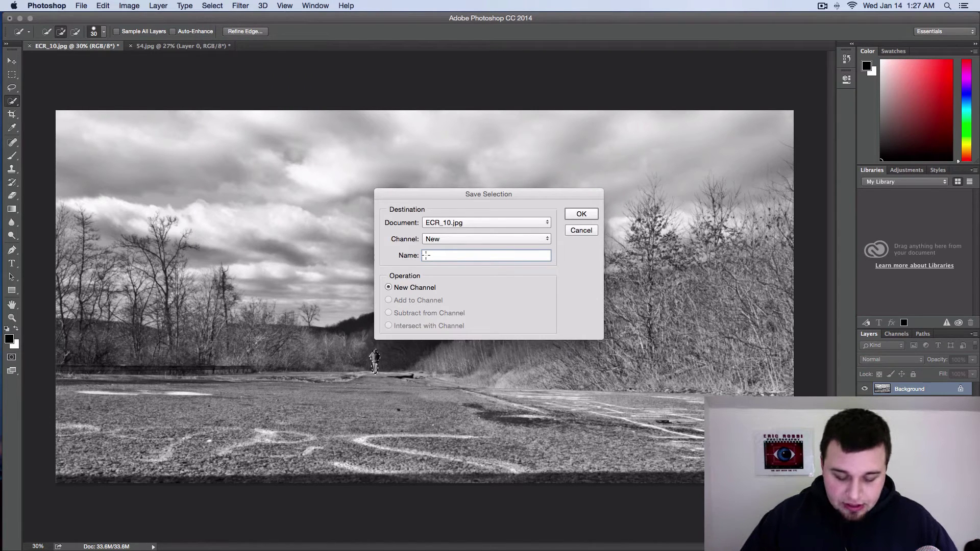
text(bro)
key(Return)
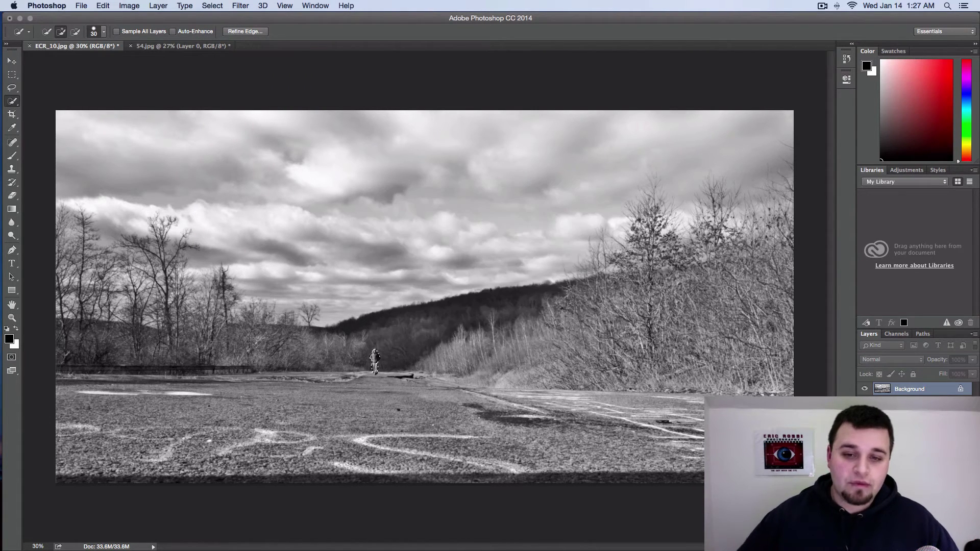
click(896, 334)
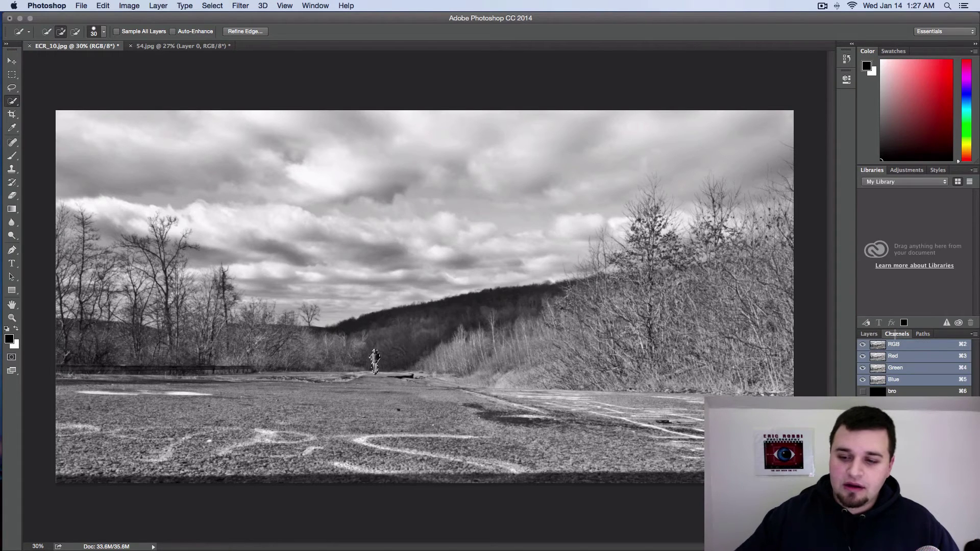
click(869, 334)
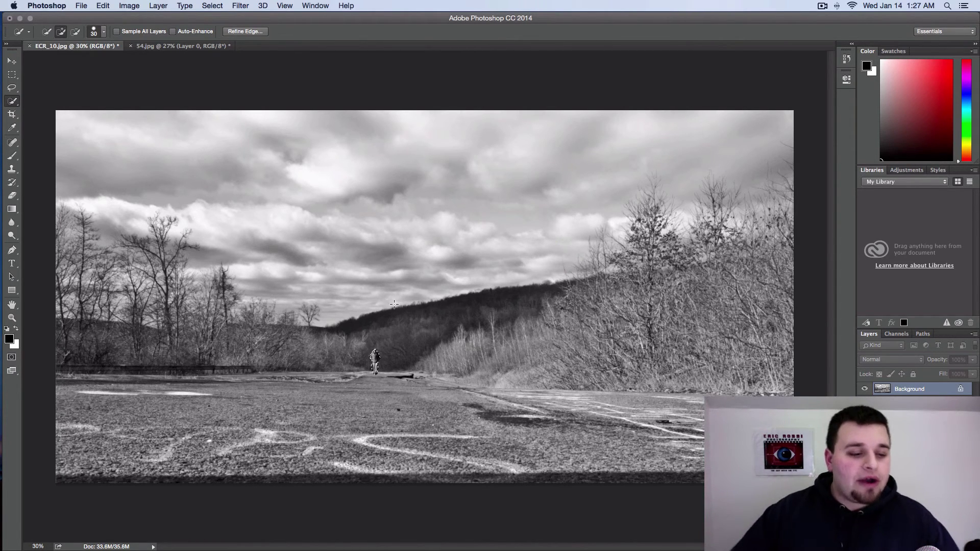
Step: Zoom the view out to 23%
click(36, 546)
text(23)
key(Return)
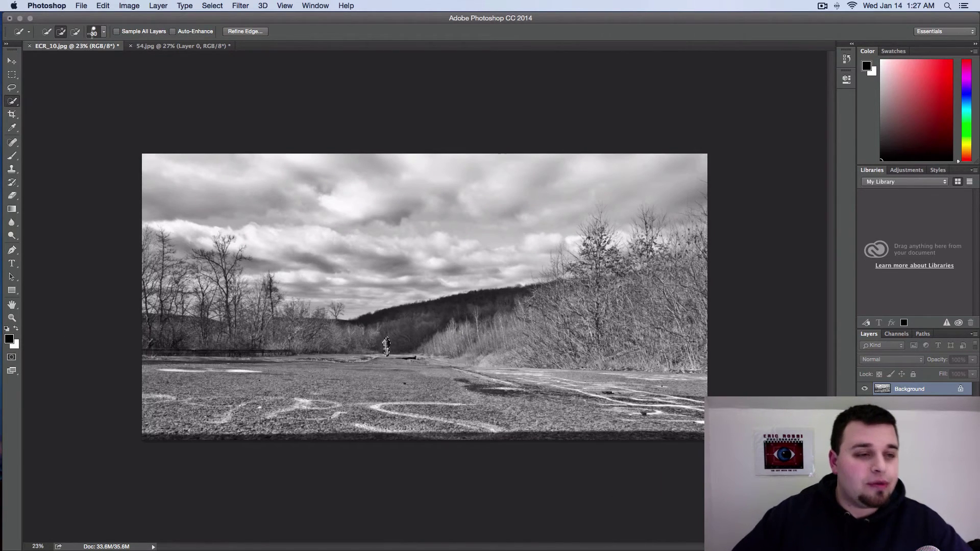
Step: Widen the canvas to 23 inches using Image > Canvas Size
click(134, 5)
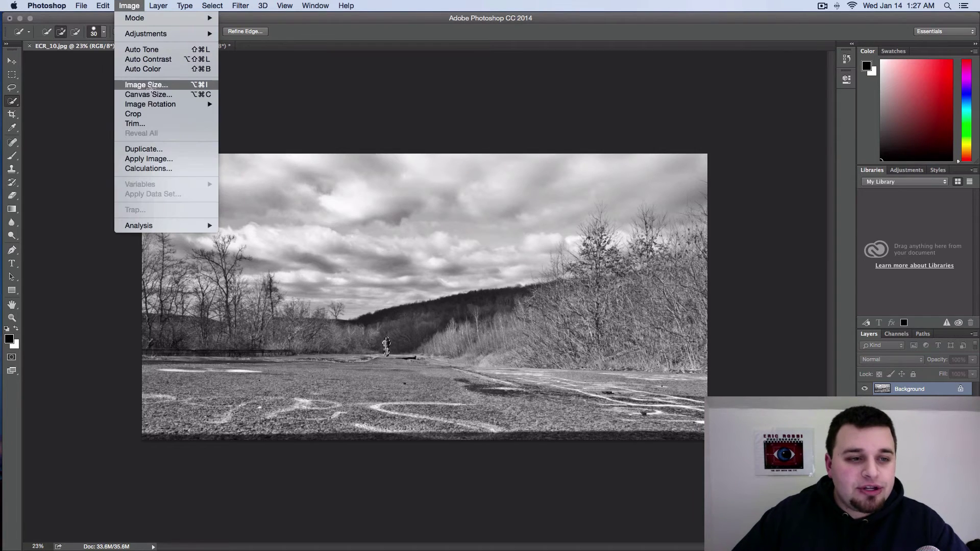
click(153, 94)
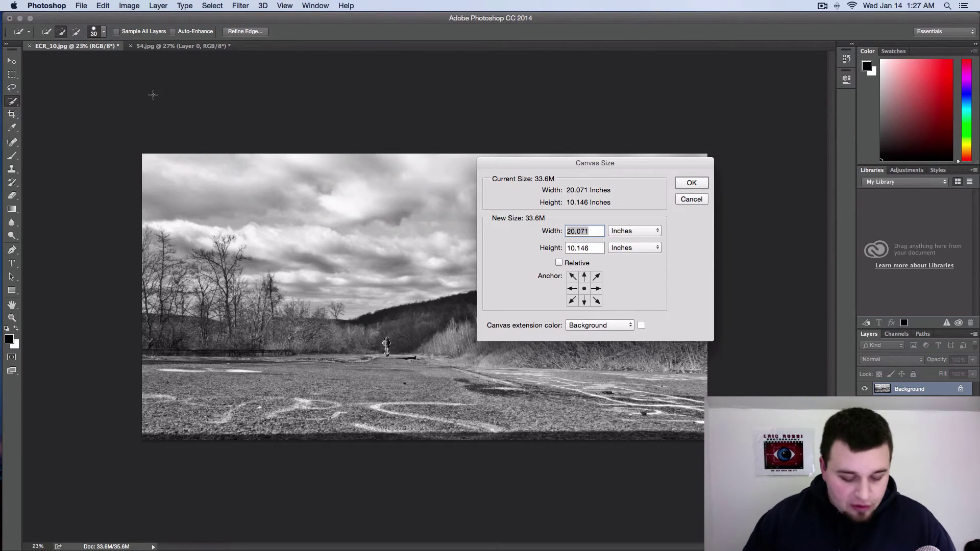
text(23)
key(Return)
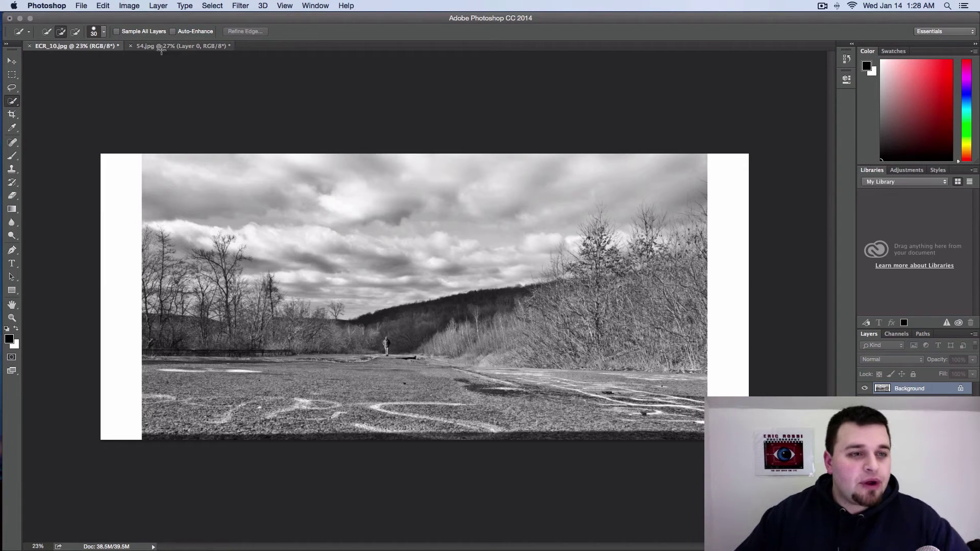
Step: Unlock the Background into Layer 0 and start Edit > Content-Aware Scale
click(12, 61)
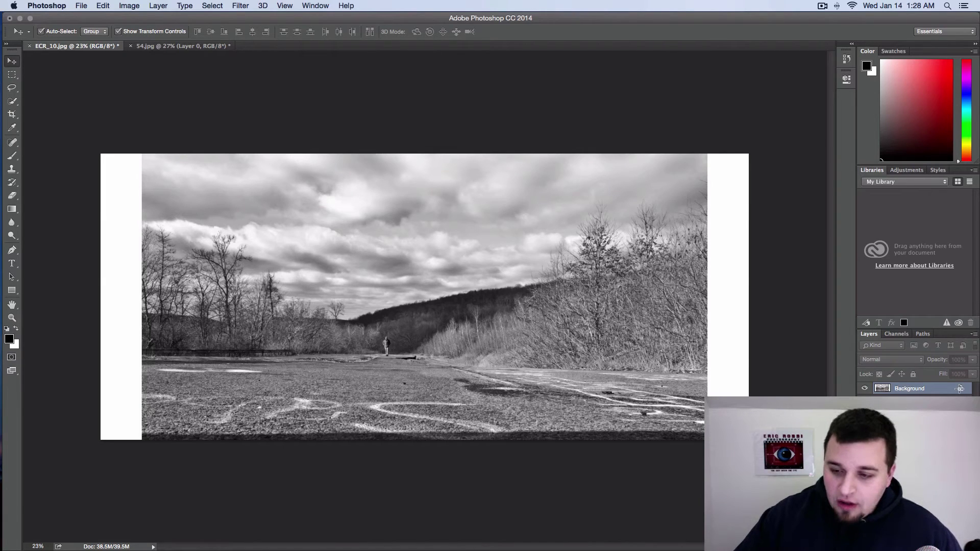
click(960, 389)
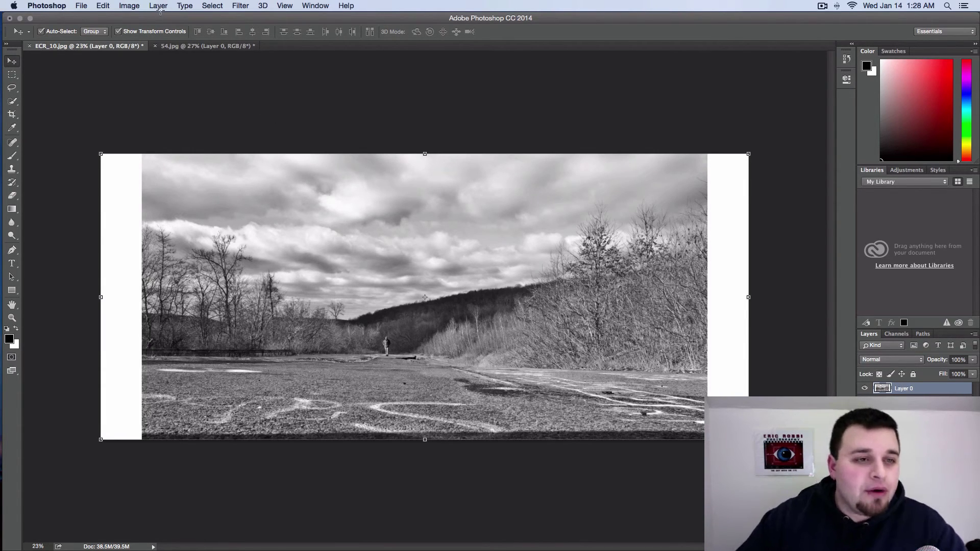
click(134, 6)
mouse_move(94, 5)
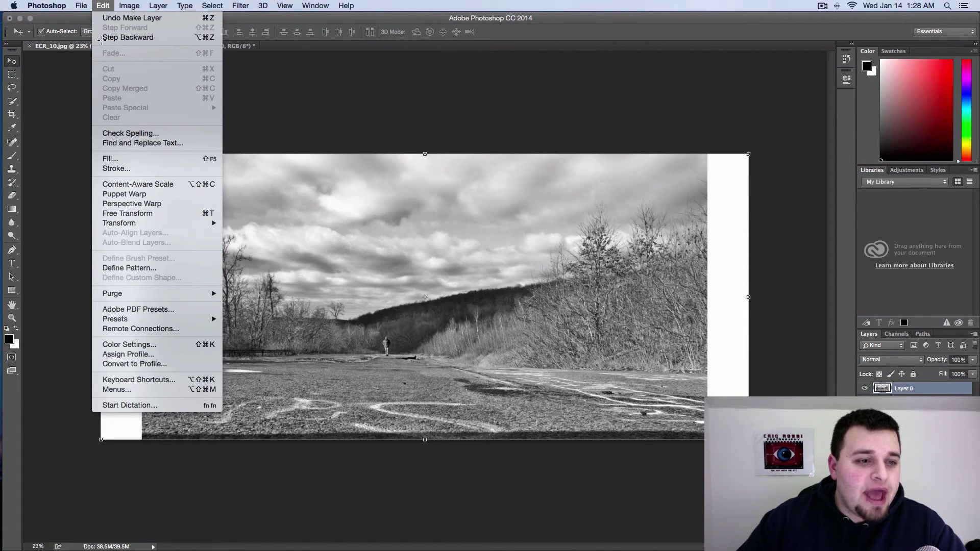
click(148, 185)
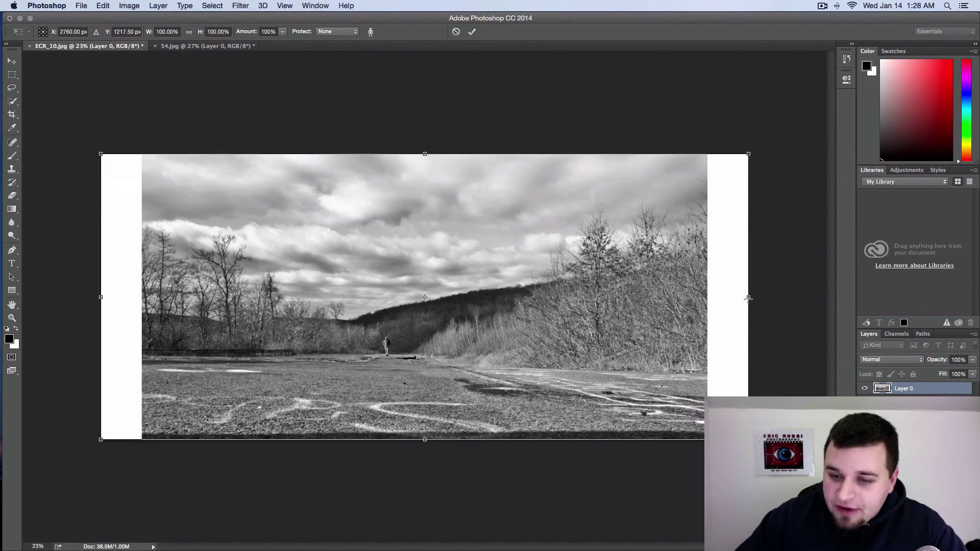
Step: Try stretching the photo wider, undo the stretch and reposition the layer
drag(745, 297, 863, 297)
drag(681, 324, 593, 323)
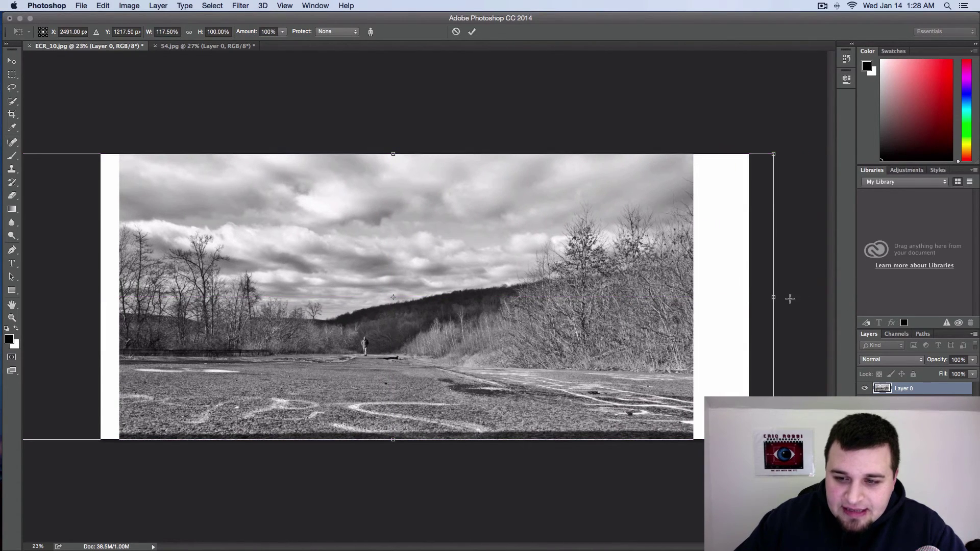
drag(784, 297, 861, 298)
key(ctrl+z)
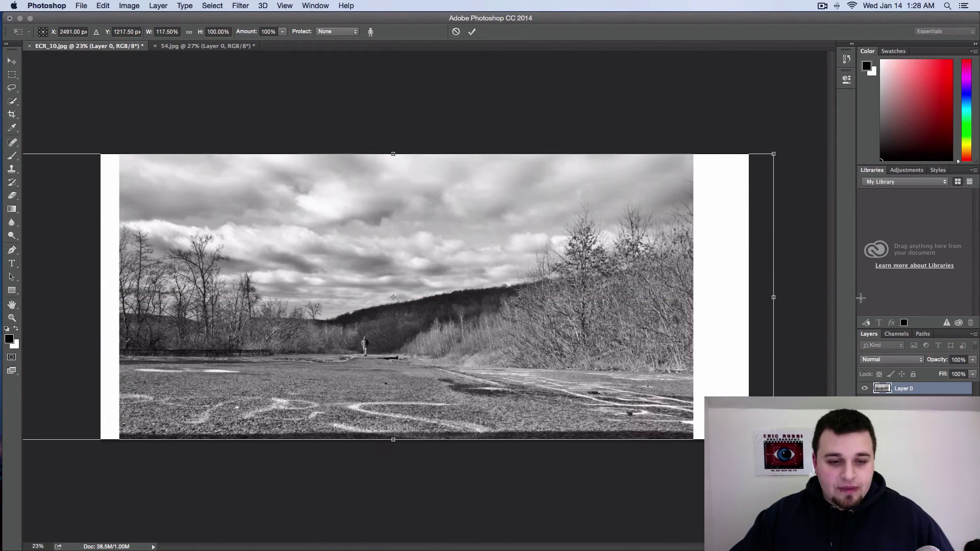
drag(457, 318, 478, 318)
Step: Protect the bro channel and stretch both sides to about 141% width over the white strips
click(331, 32)
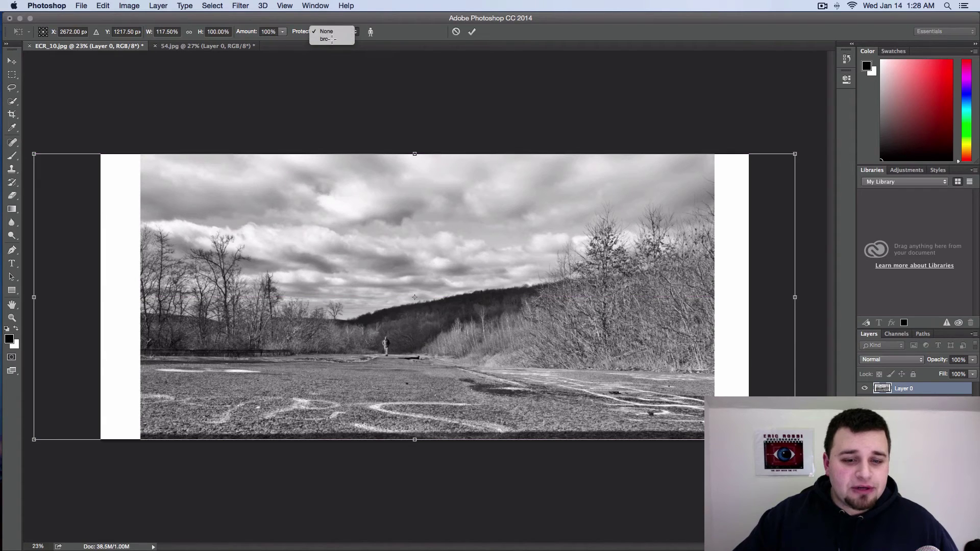
click(331, 40)
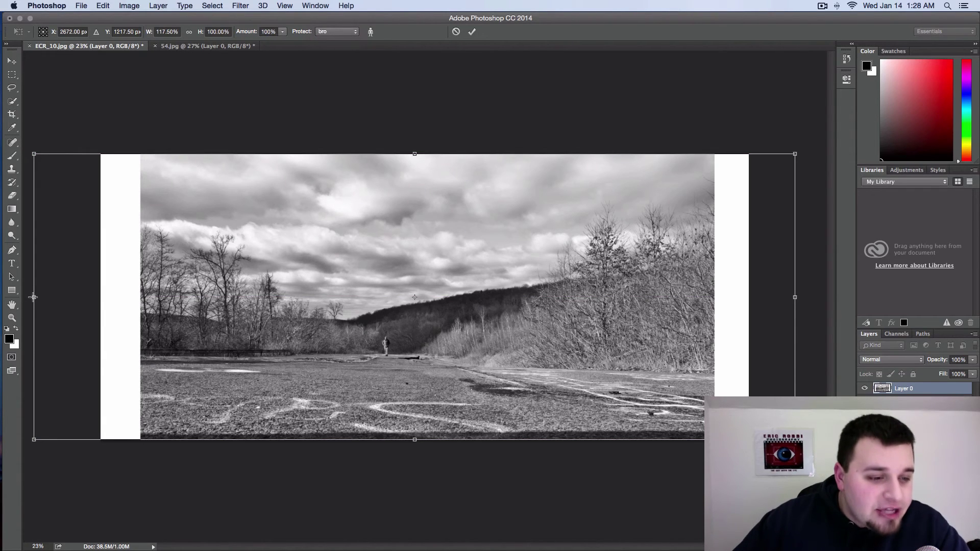
drag(34, 298, 2, 301)
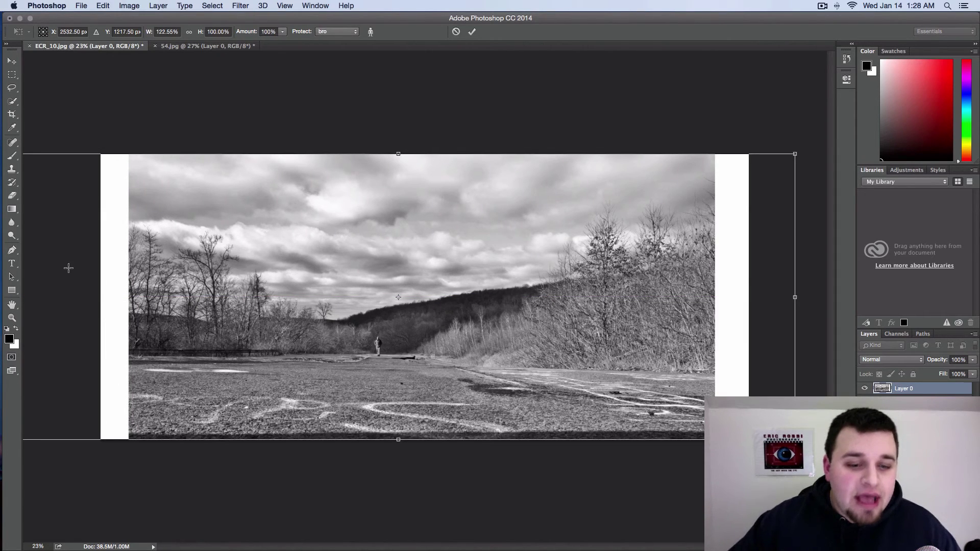
drag(795, 297, 850, 298)
drag(589, 348, 541, 347)
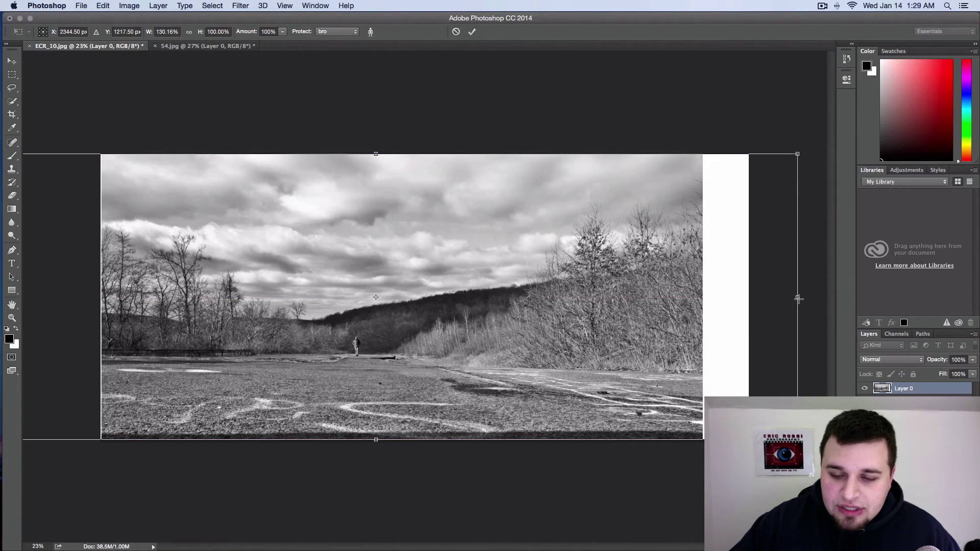
drag(798, 297, 868, 296)
drag(543, 307, 514, 307)
Step: Commit the content-aware scale and crop to the photo's edges, removing the white strips
click(12, 114)
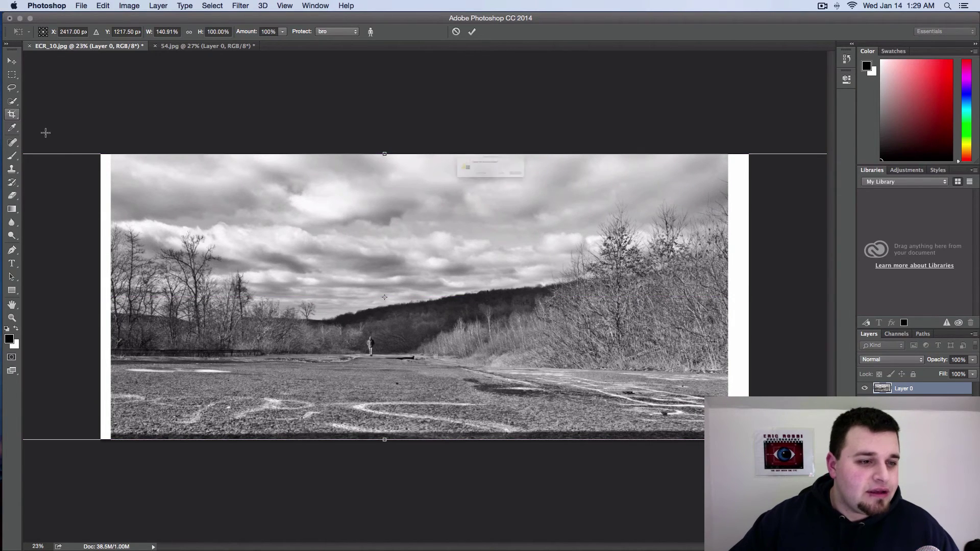
key(Return)
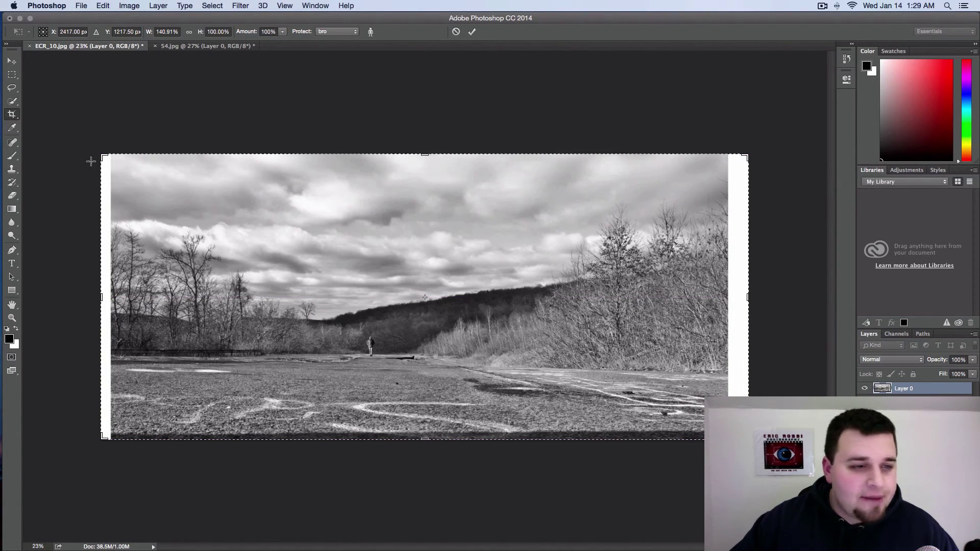
drag(107, 155, 108, 154)
key(shift+Right)
key(shift+Right)
key(shift+Right)
key(shift+Right)
key(shift+Right)
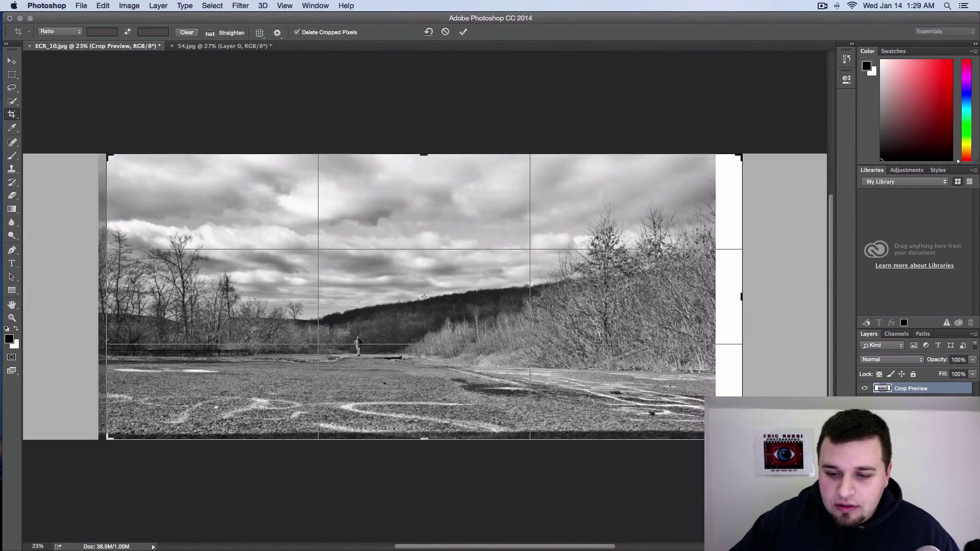
key(shift+Right)
key(shift+Right)
key(shift+Right)
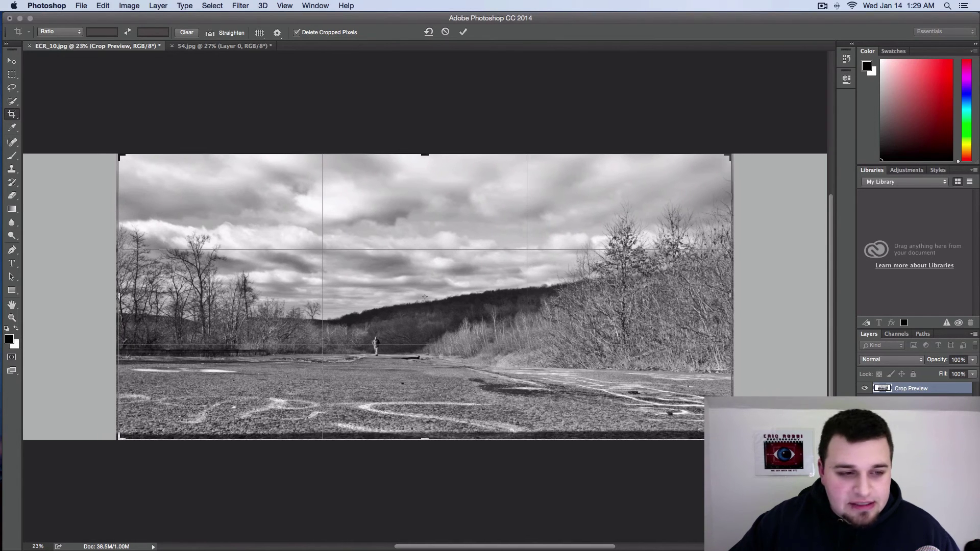
key(Return)
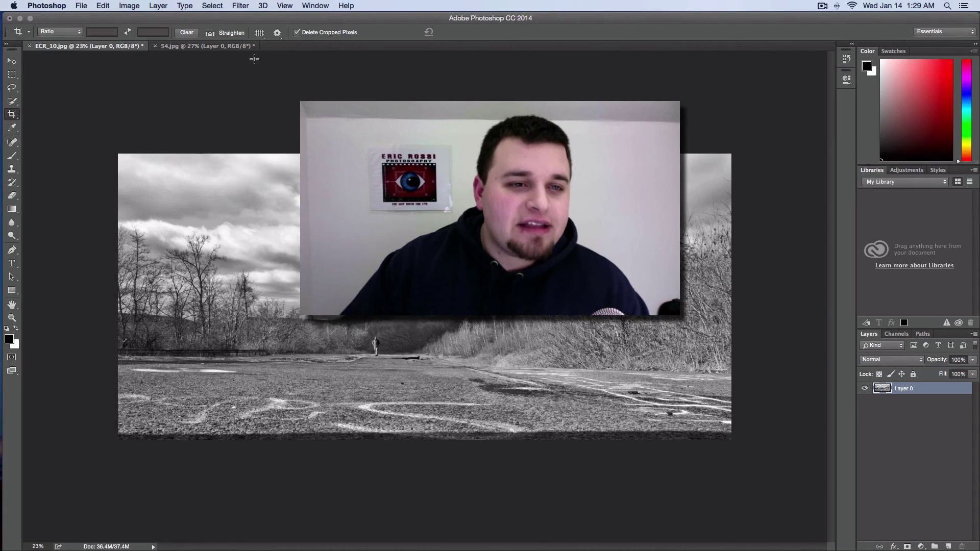
Step: On 54.jpg, show the couple channel as a red overlay and enter Quick Mask mode
click(237, 46)
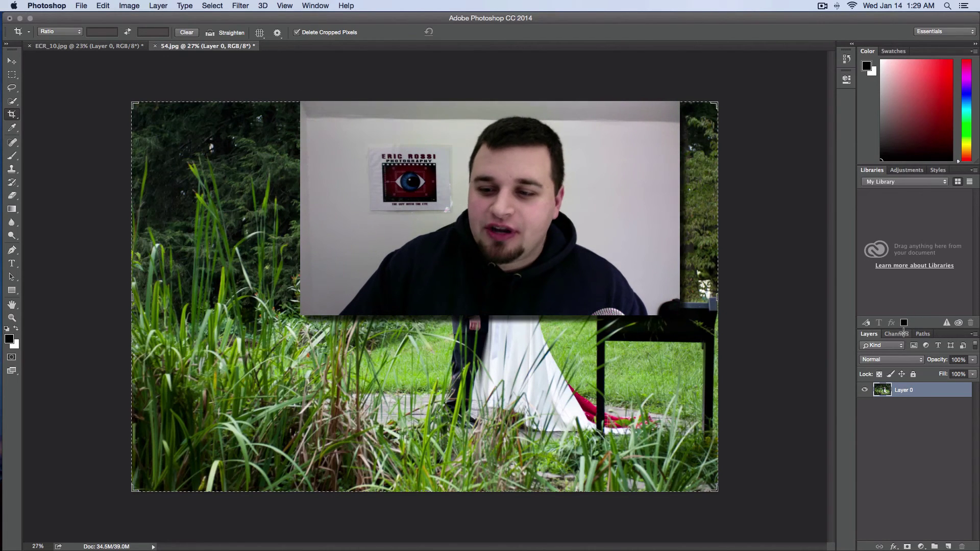
click(897, 334)
click(863, 401)
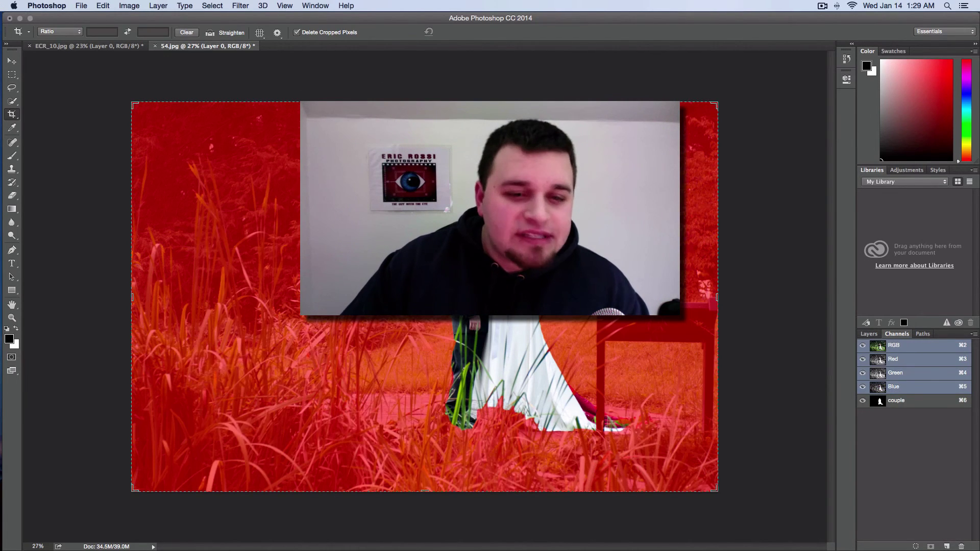
key(q)
key(x)
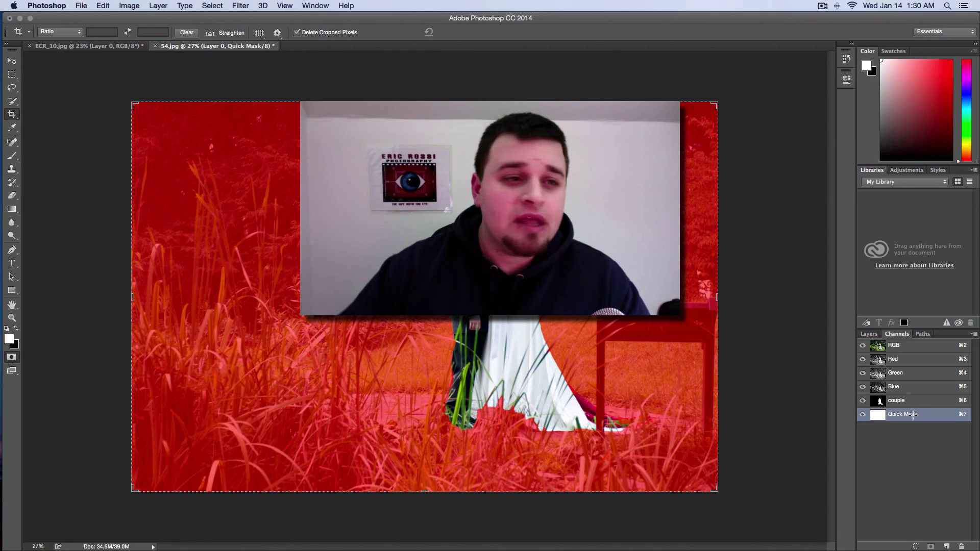
click(103, 5)
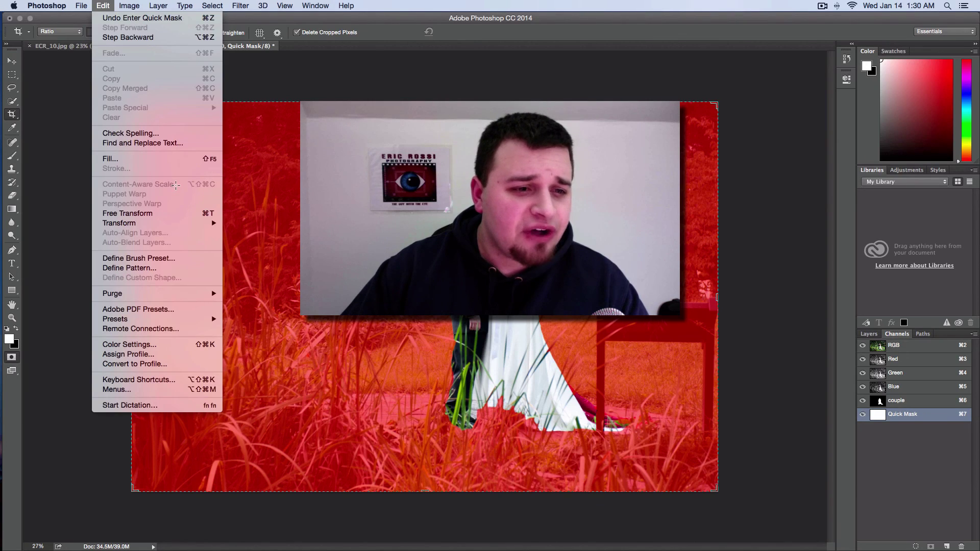
click(267, 93)
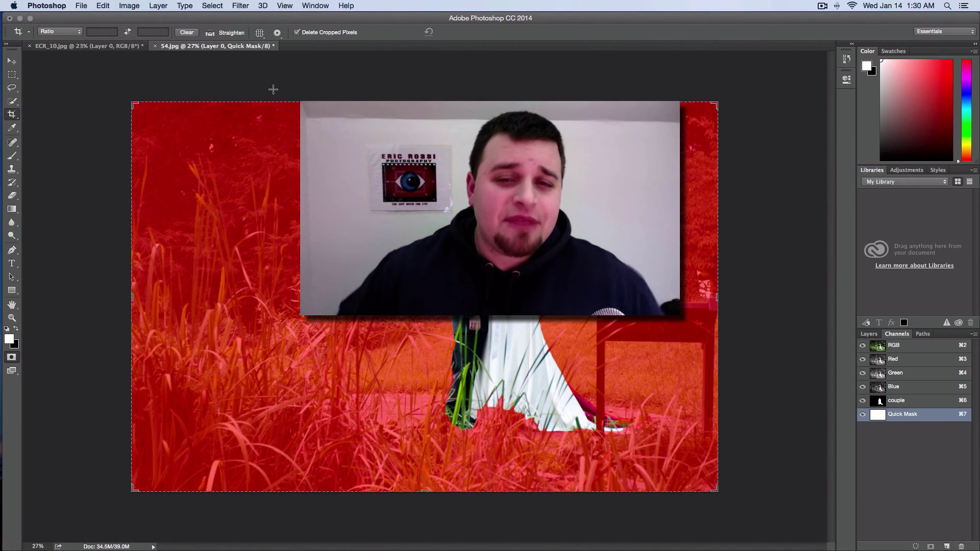